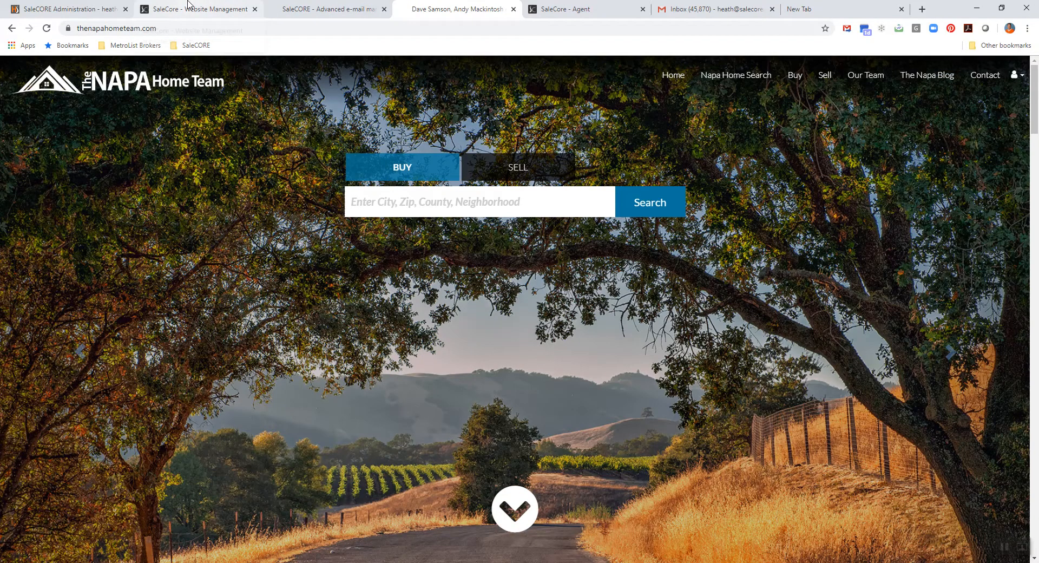
# - Start a new website in SaleCore and set its site address to the agent's full name as one word
pyautogui.click(189, 5)
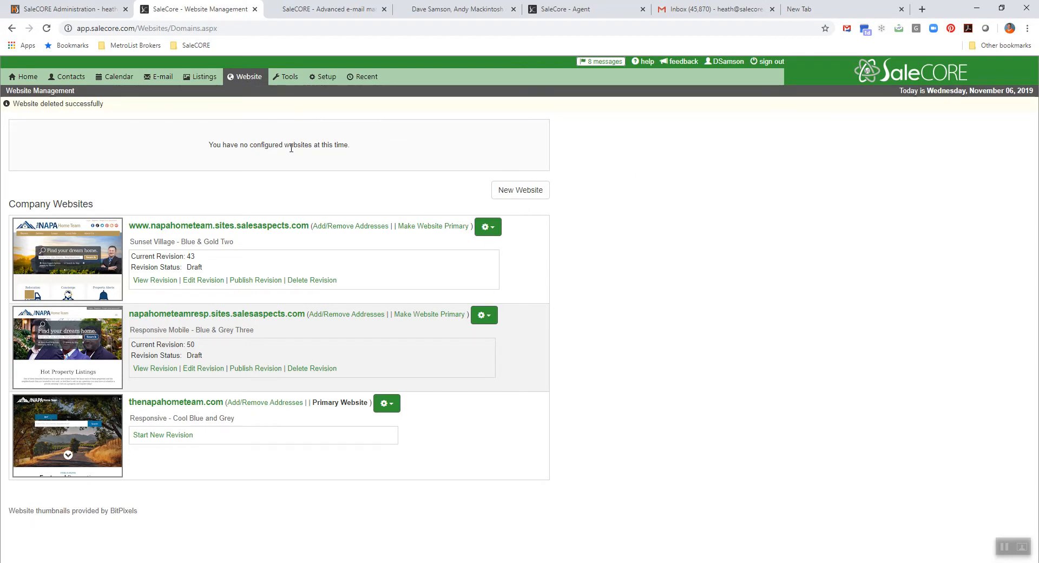
pyautogui.click(506, 195)
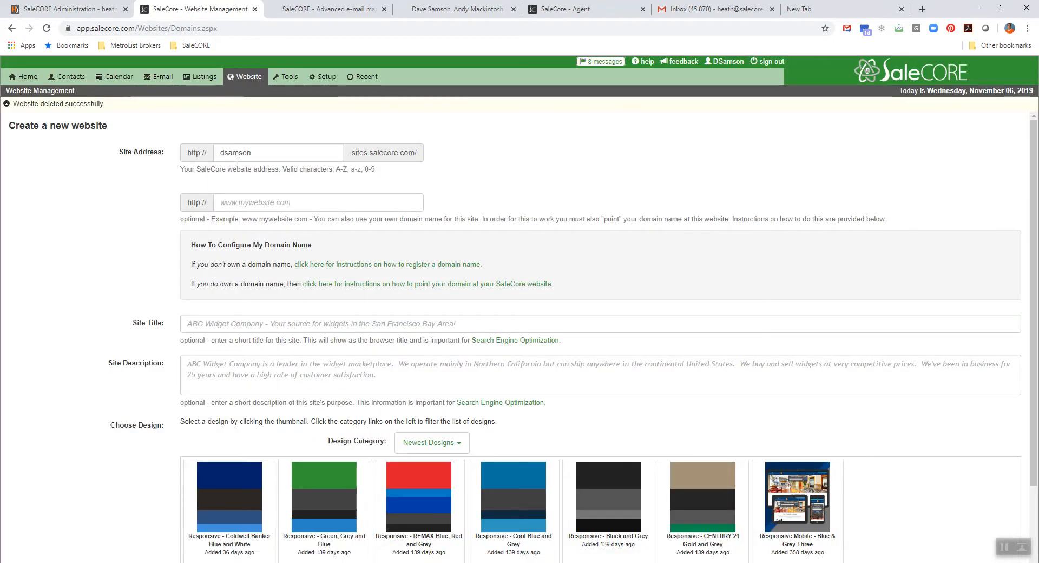
pyautogui.click(222, 153)
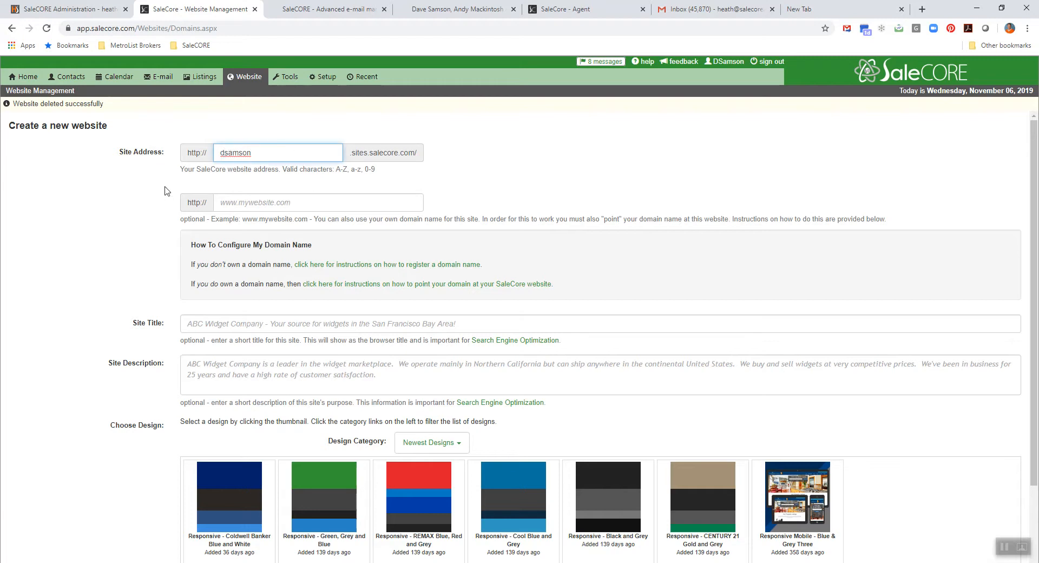
pyautogui.write('ave')
pyautogui.click(283, 155)
# - Enter the agent's own .com domain, starting with www, as the site's optional custom domain
pyautogui.click(250, 207)
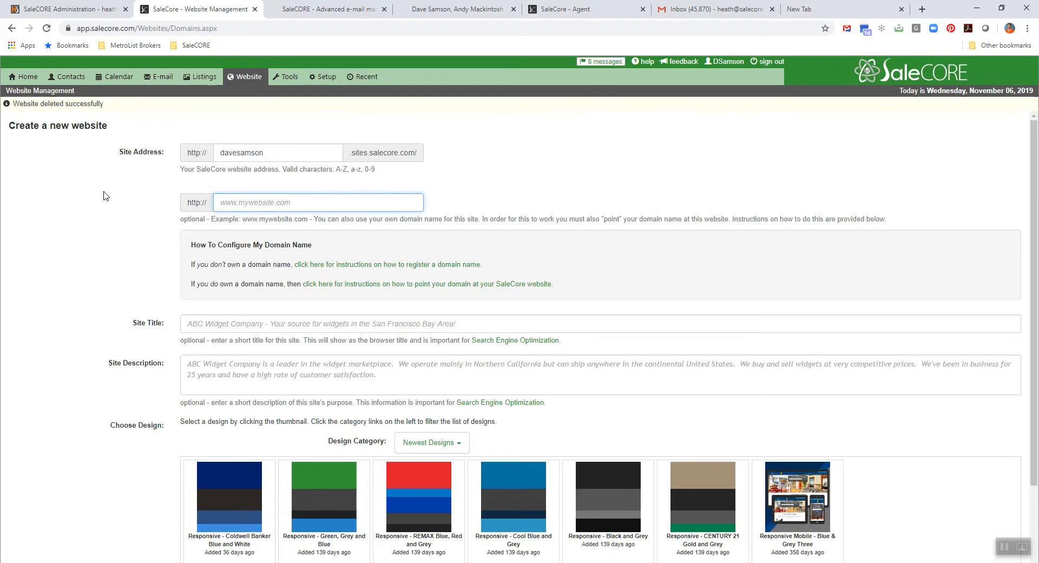
pyautogui.click(140, 213)
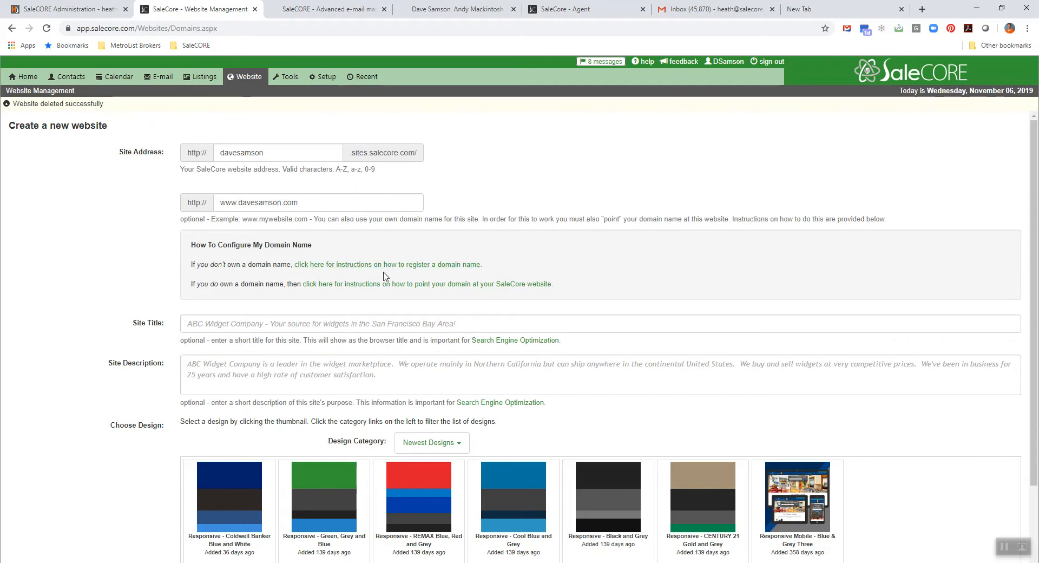
# - Read the help instructions on how to register a domain name
pyautogui.click(356, 266)
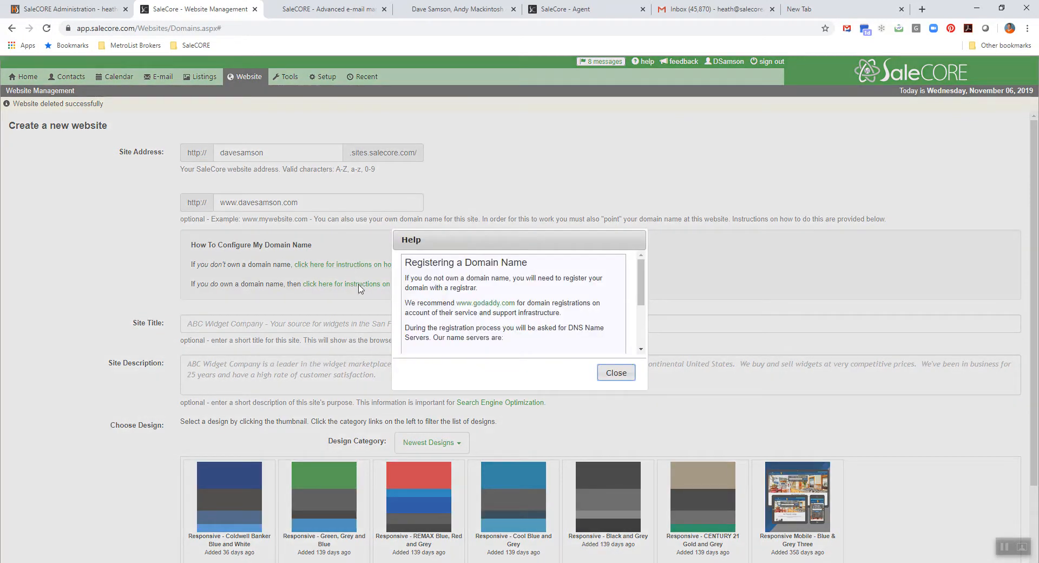
pyautogui.moveTo(639, 285); pyautogui.dragTo(644, 316)
pyautogui.click(624, 374)
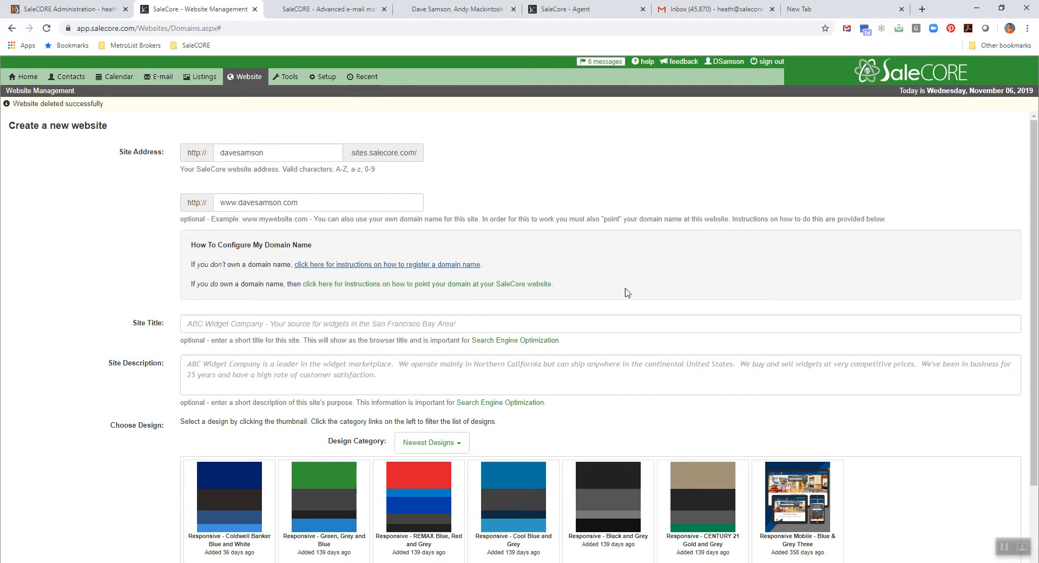
pyautogui.click(317, 264)
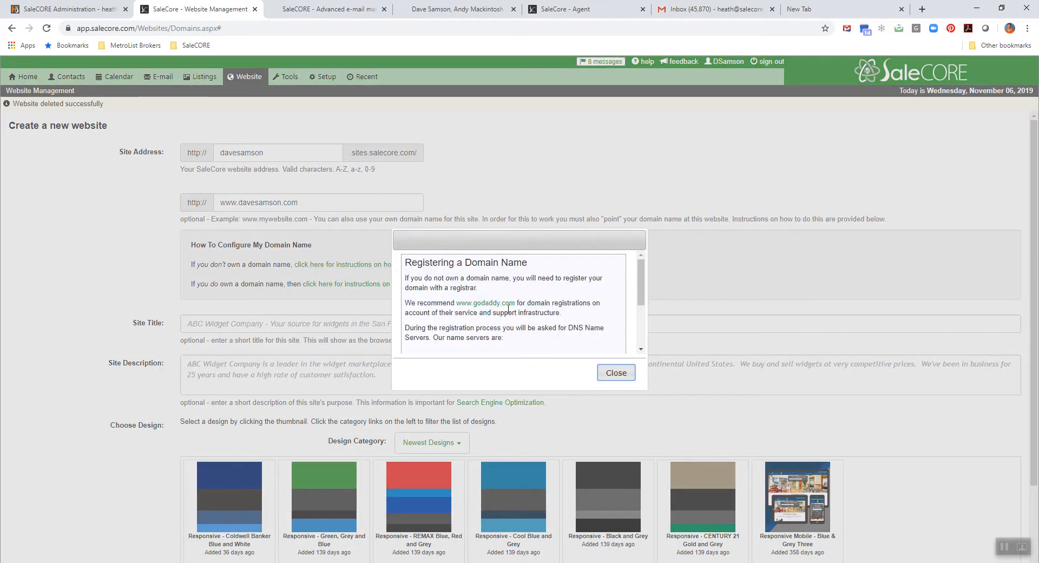
pyautogui.click(617, 374)
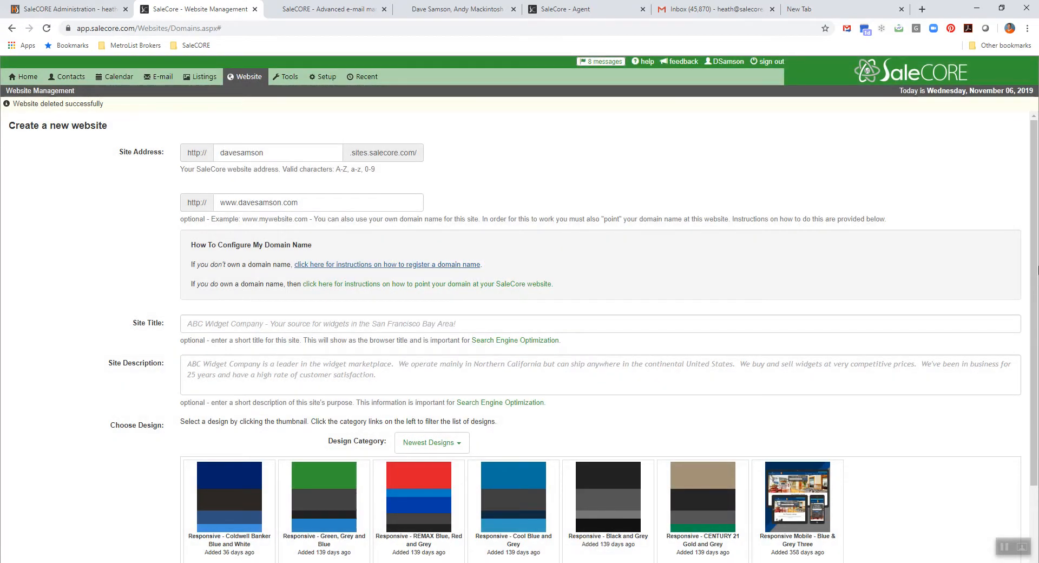
# - Create the website with the "Responsive - Cool Blue and Grey" design and apply the SaleCORE Agent Map Search Template as default content
pyautogui.scroll(-1, 1037, 269)
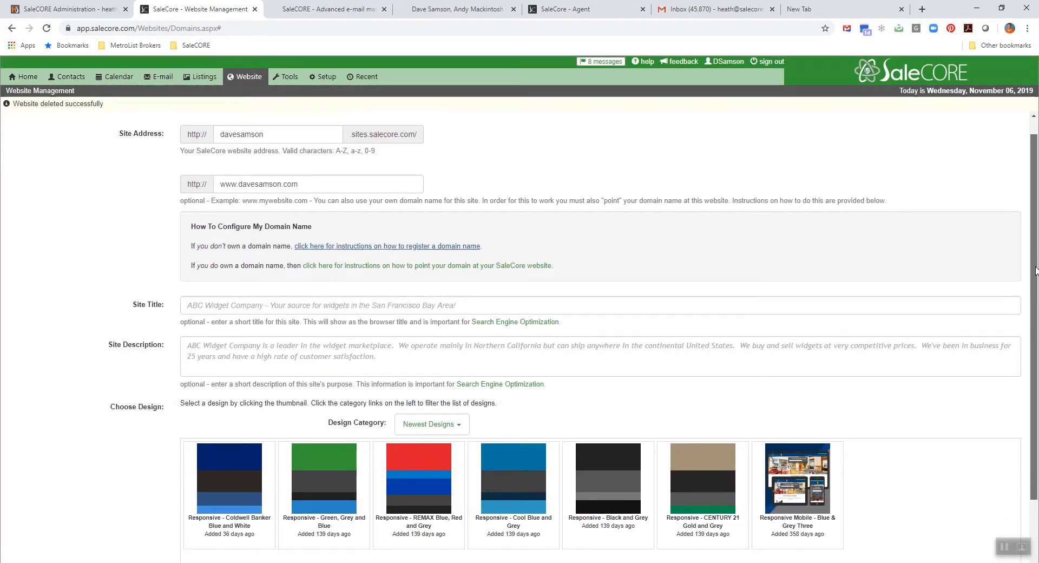
pyautogui.moveTo(1037, 270); pyautogui.dragTo(1037, 339)
pyautogui.click(511, 400)
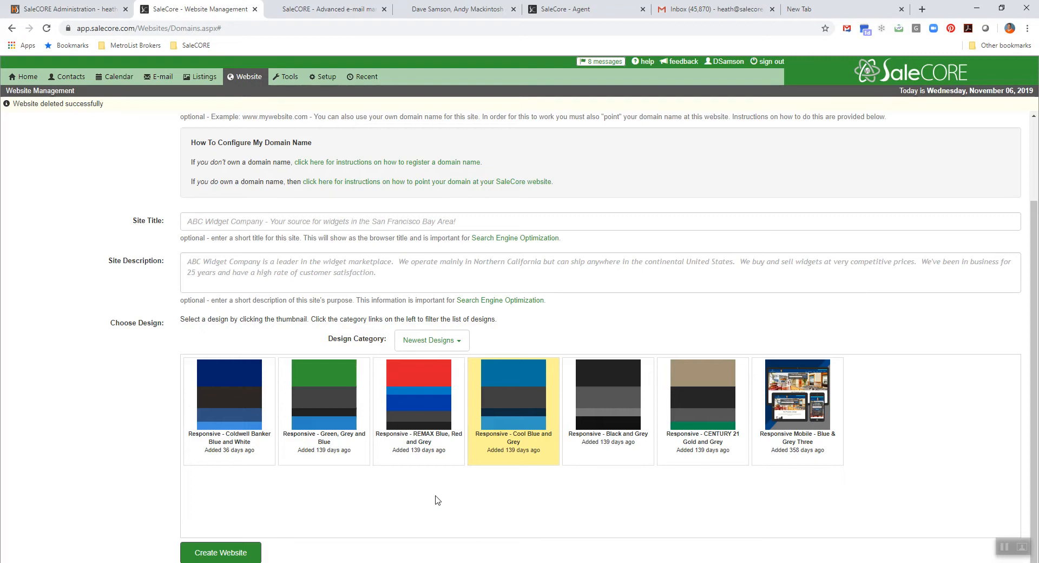
pyautogui.click(211, 558)
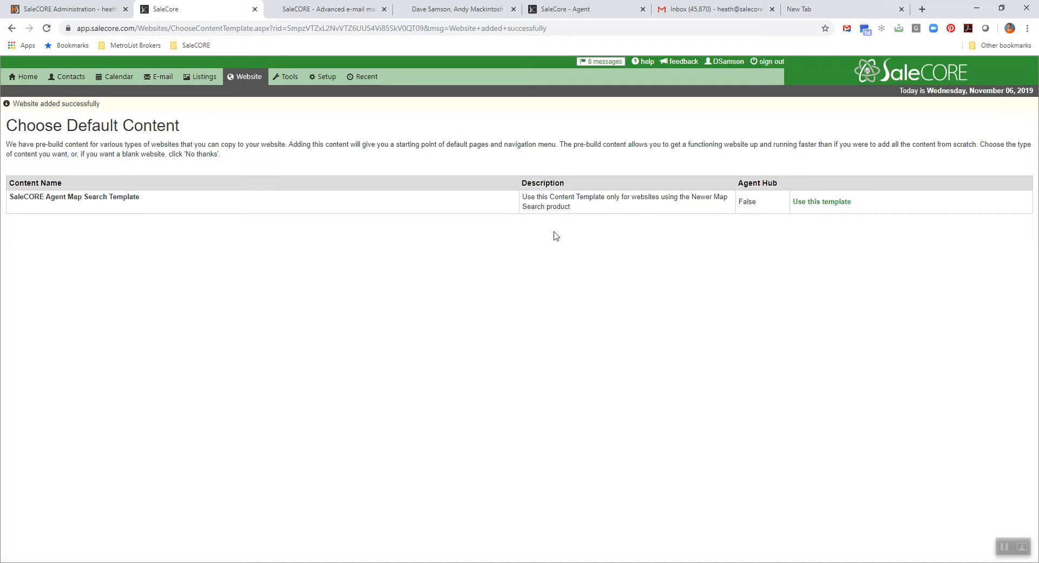
pyautogui.click(819, 205)
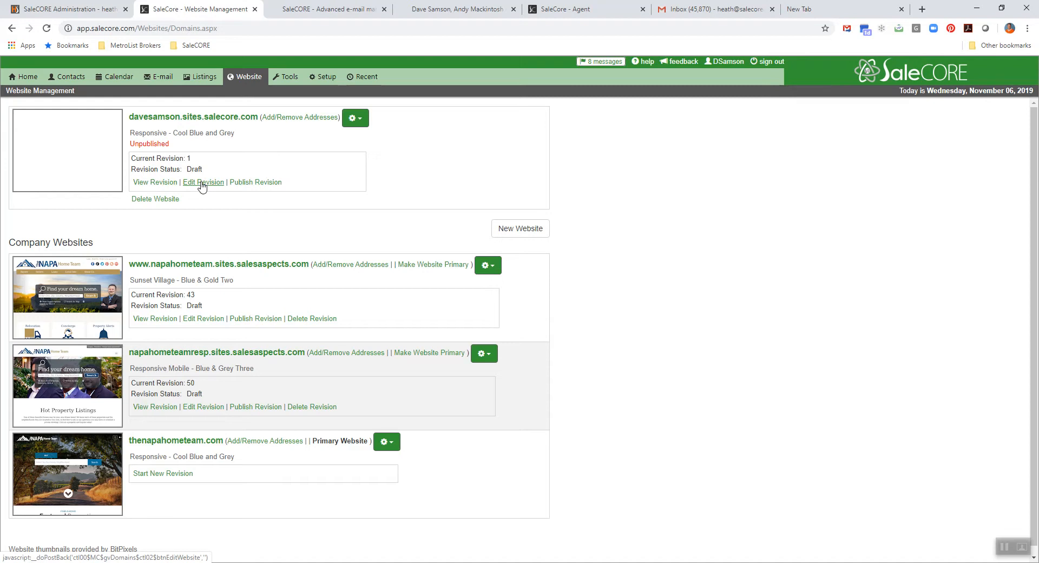
# - Preview the new website's draft revision, dismiss the draft notice and return to Website Management
pyautogui.click(151, 183)
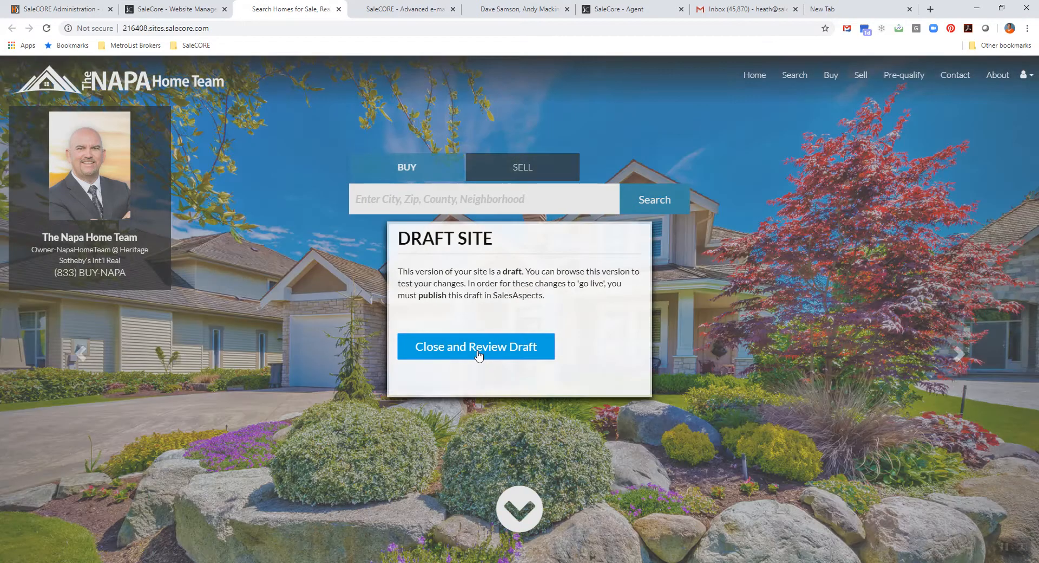
pyautogui.click(478, 354)
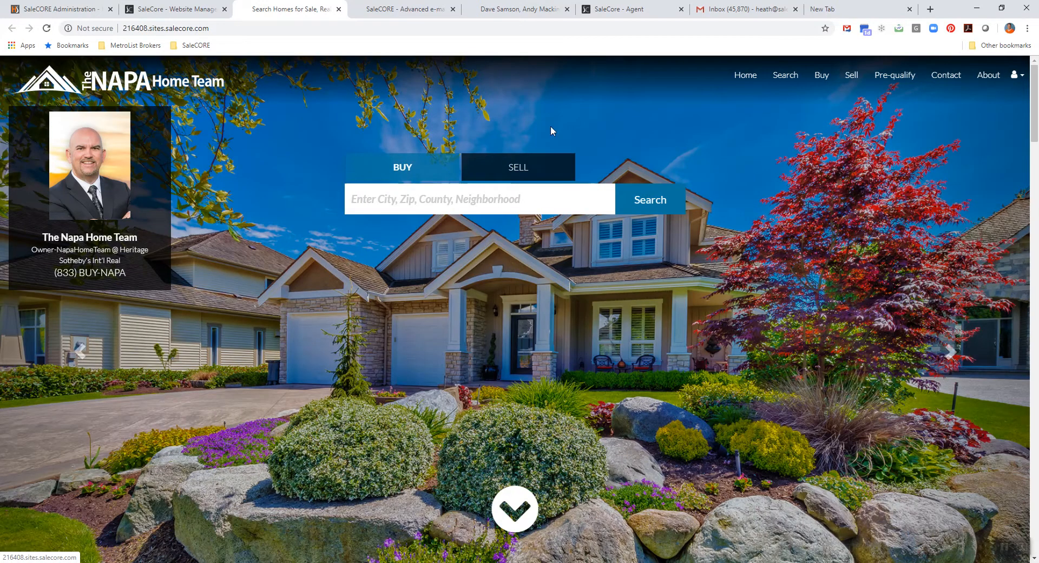
pyautogui.click(173, 10)
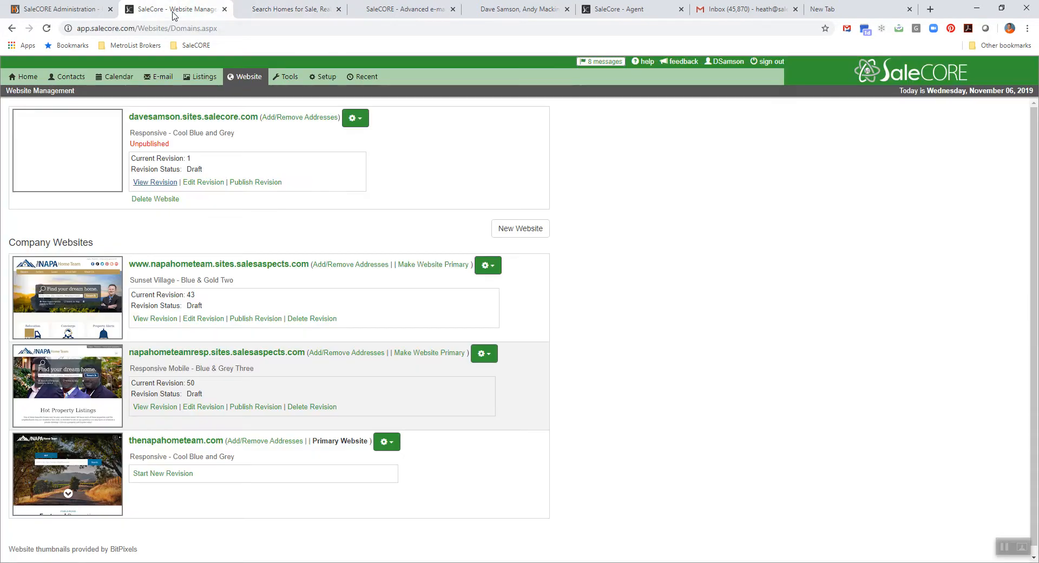
# - Open the new website's draft revision for editing and look over its "Info - Agent Profile" page
pyautogui.click(202, 183)
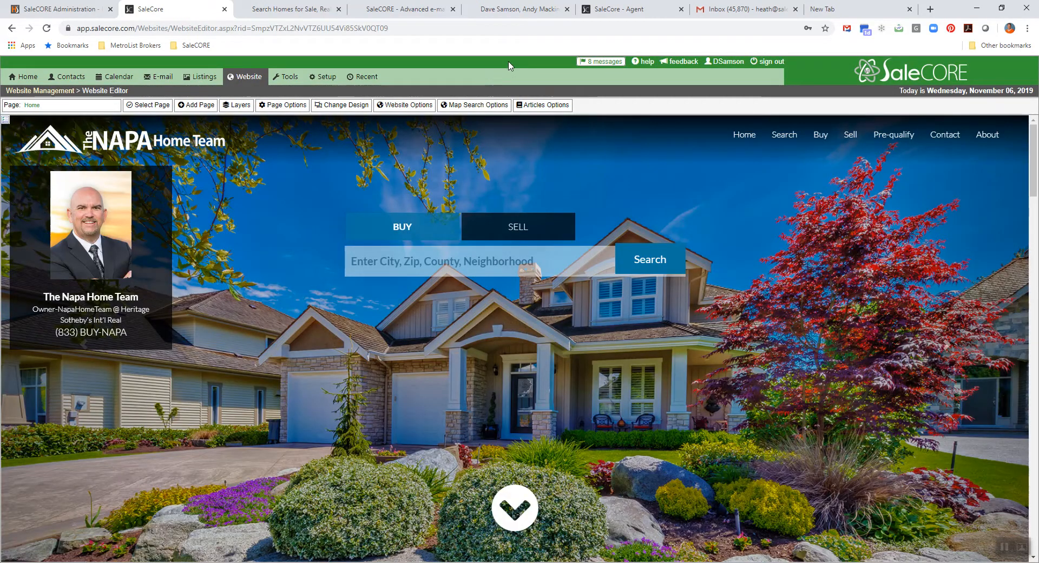
pyautogui.click(154, 110)
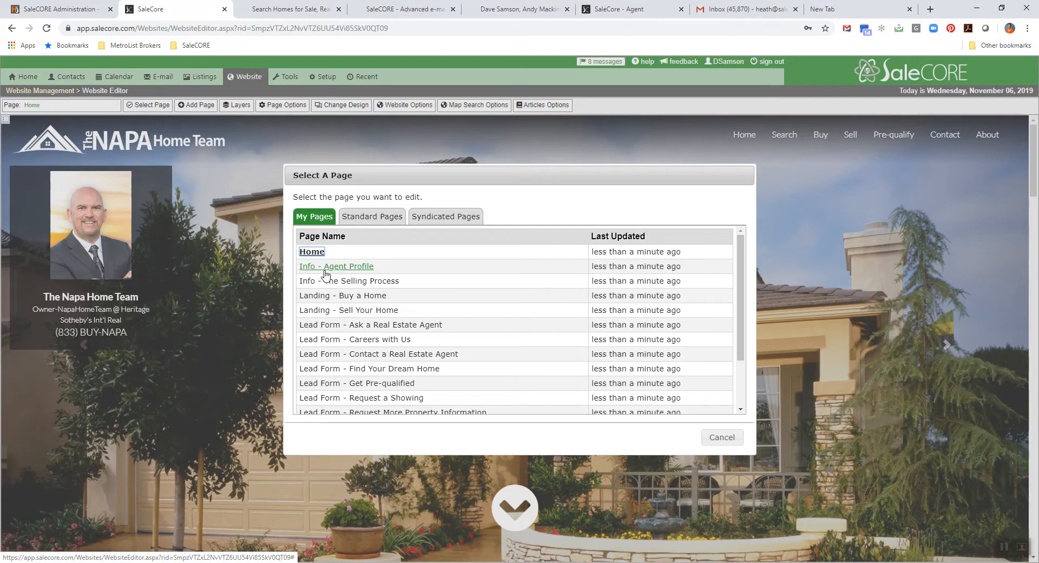
pyautogui.scroll(-3, 325, 274)
pyautogui.scroll(3, 324, 270)
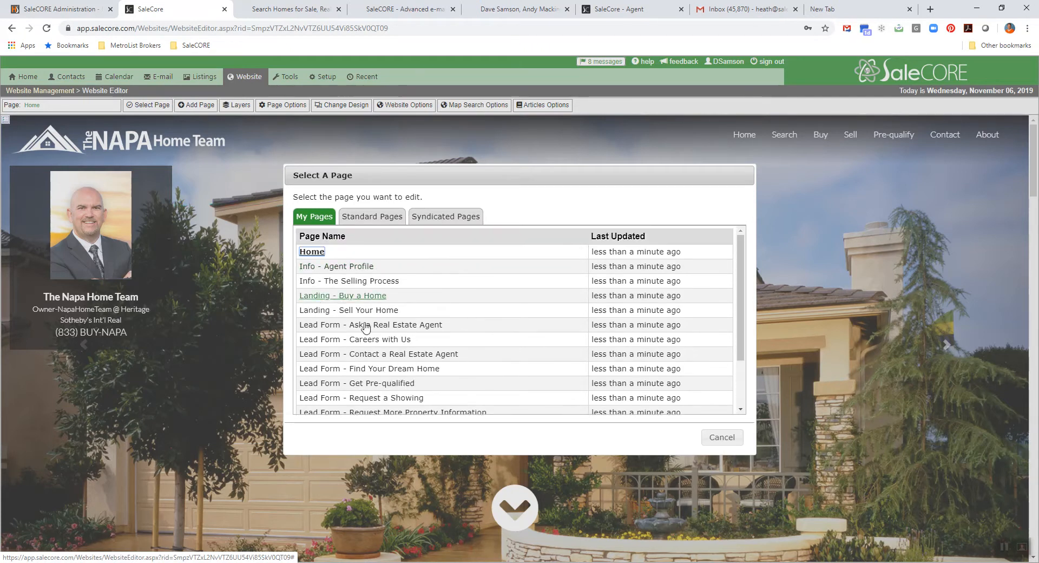
pyautogui.click(333, 269)
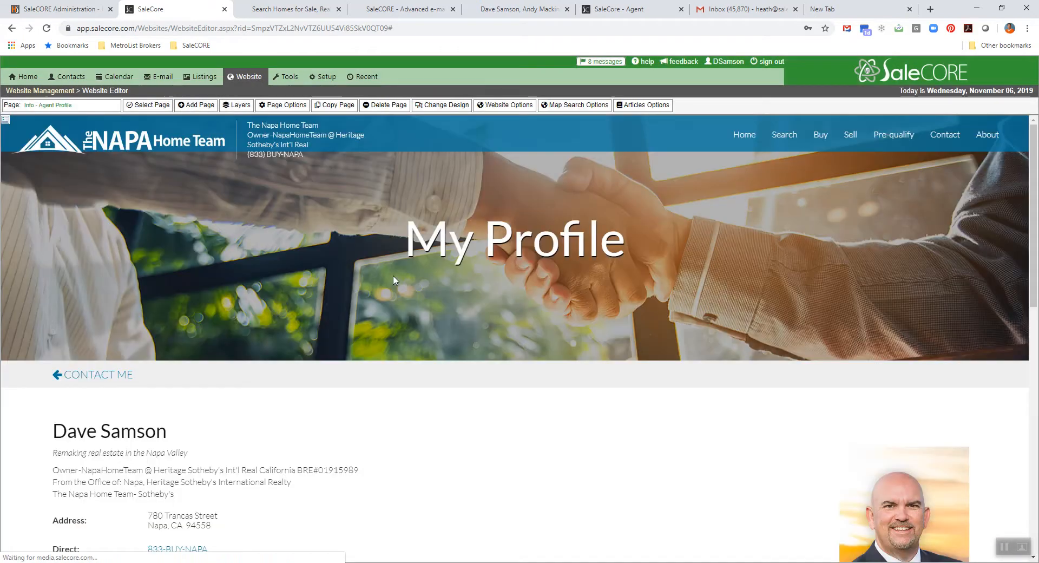
pyautogui.scroll(-1, 520, 320)
pyautogui.scroll(2, 528, 332)
pyautogui.scroll(-3, 529, 333)
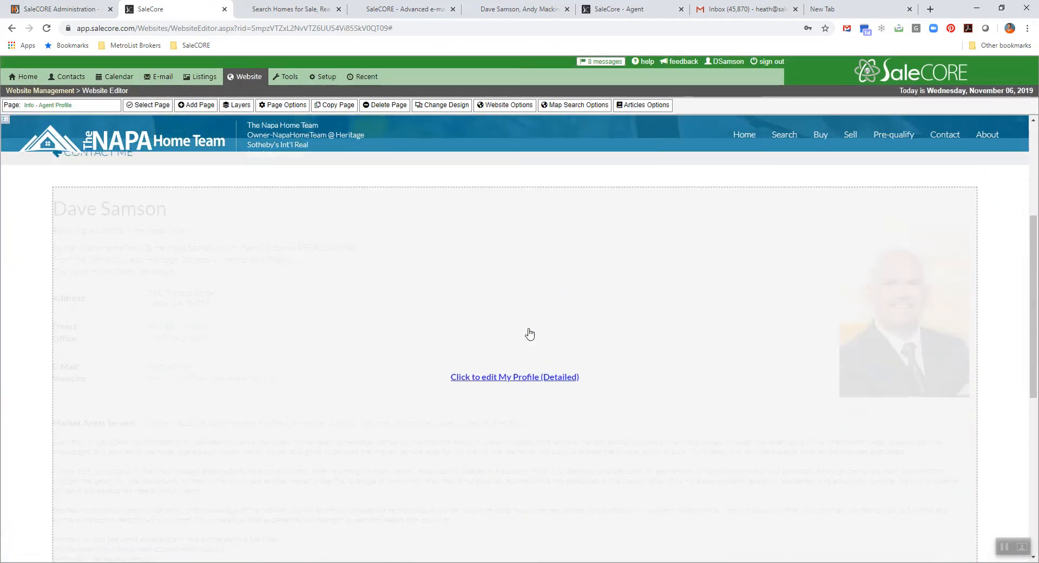
pyautogui.scroll(6, 623, 497)
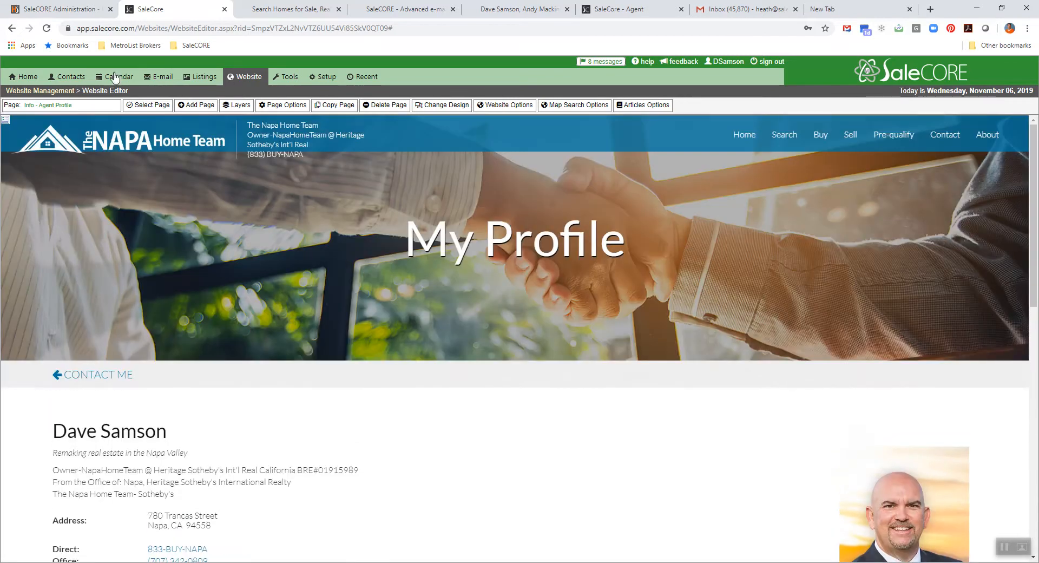
# - Load the "Landing - Sell Your Home" page in the editor and look through the rest of the page list
pyautogui.click(152, 105)
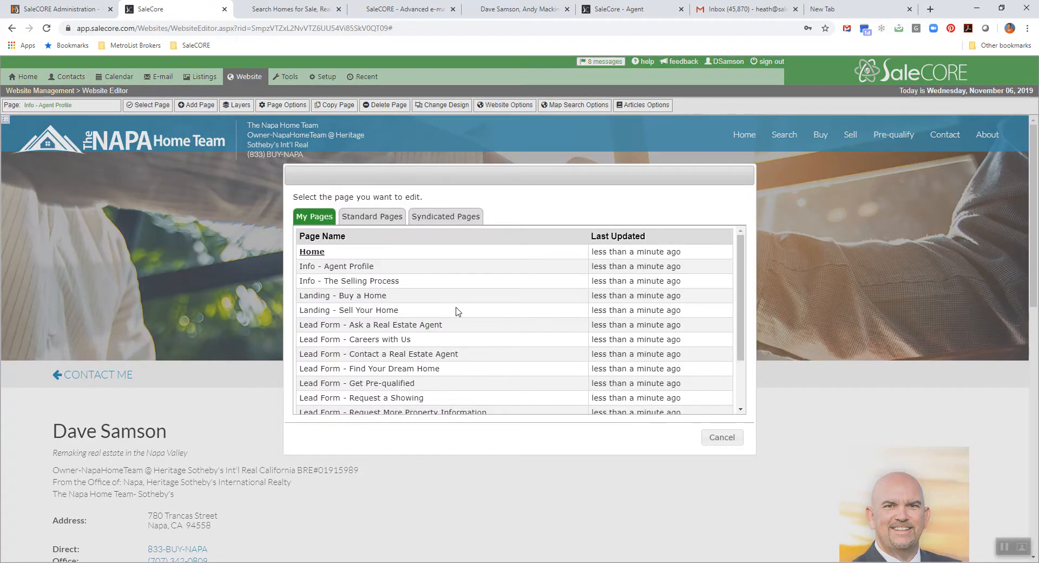
pyautogui.click(358, 312)
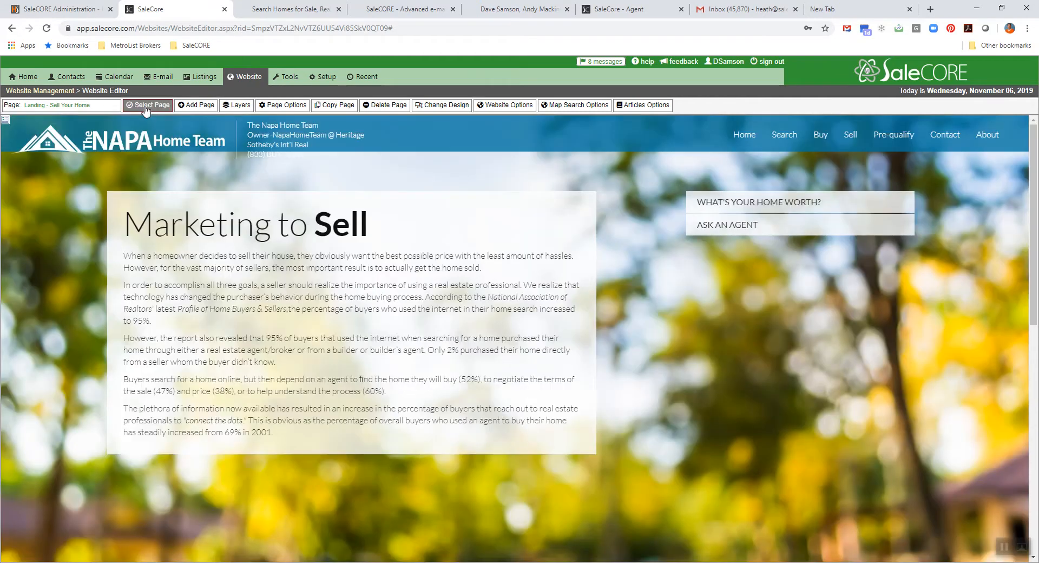
pyautogui.click(145, 107)
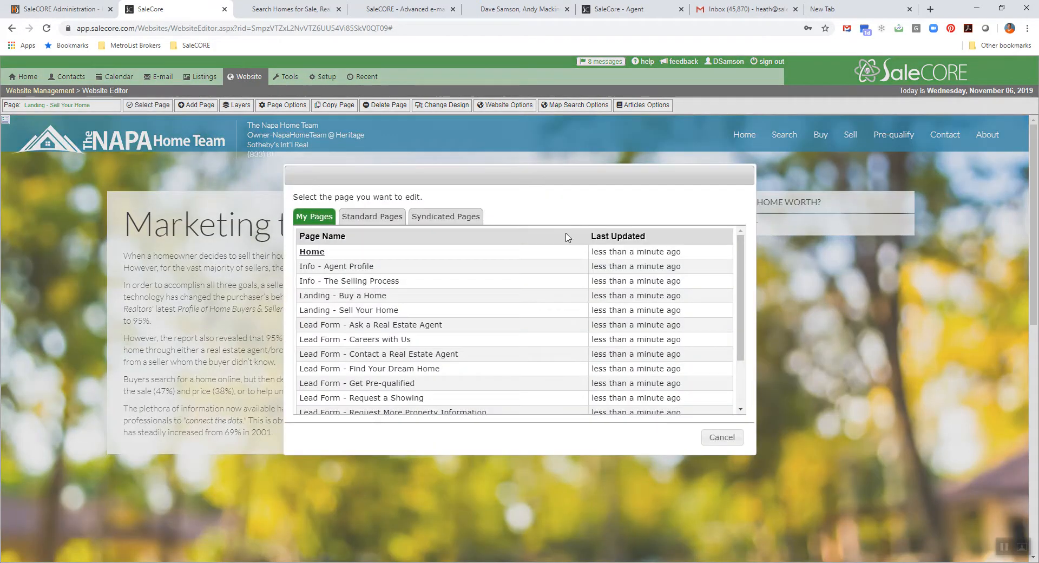
pyautogui.scroll(-2, 494, 379)
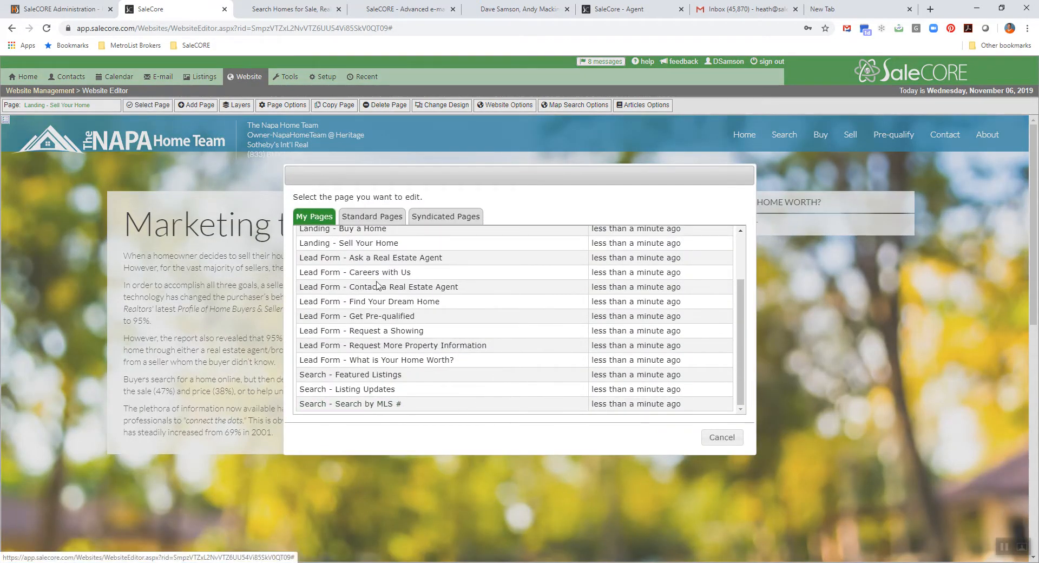
pyautogui.click(722, 437)
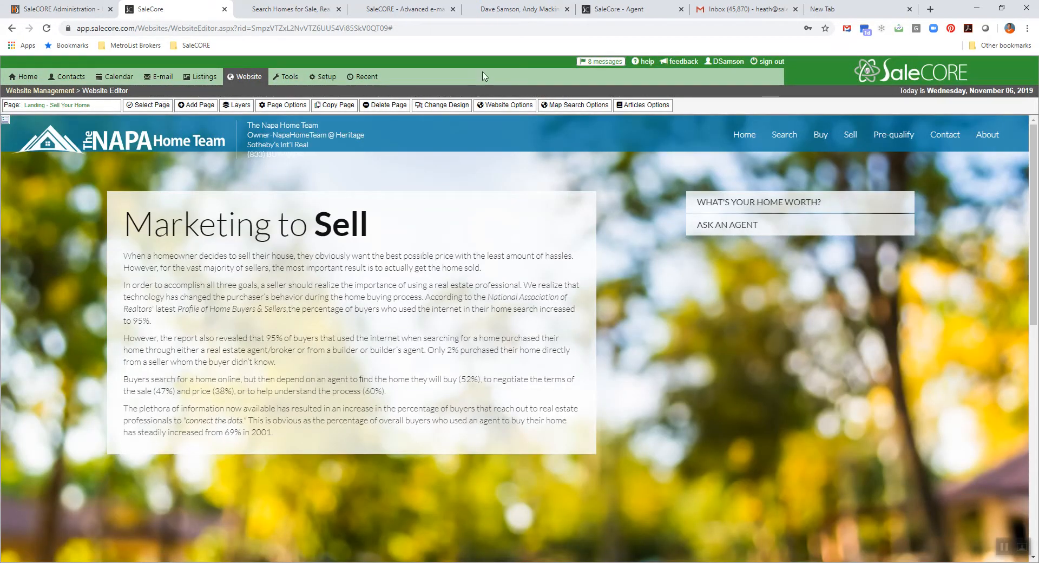
# - Review the page's layers and open the HTML Block under Main Content Top 2 in the Content Editor
pyautogui.click(243, 108)
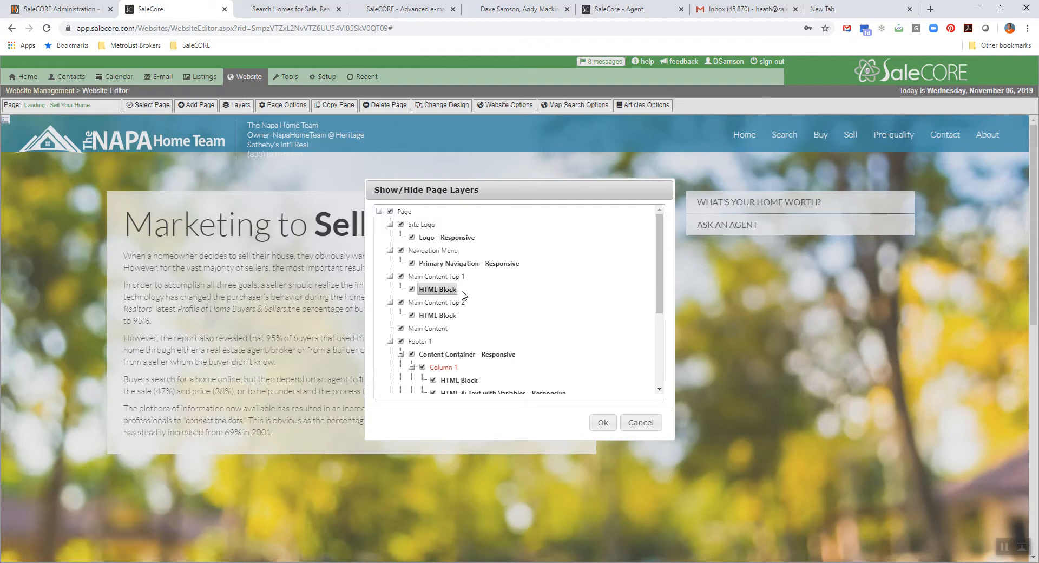
pyautogui.moveTo(663, 250); pyautogui.dragTo(660, 307)
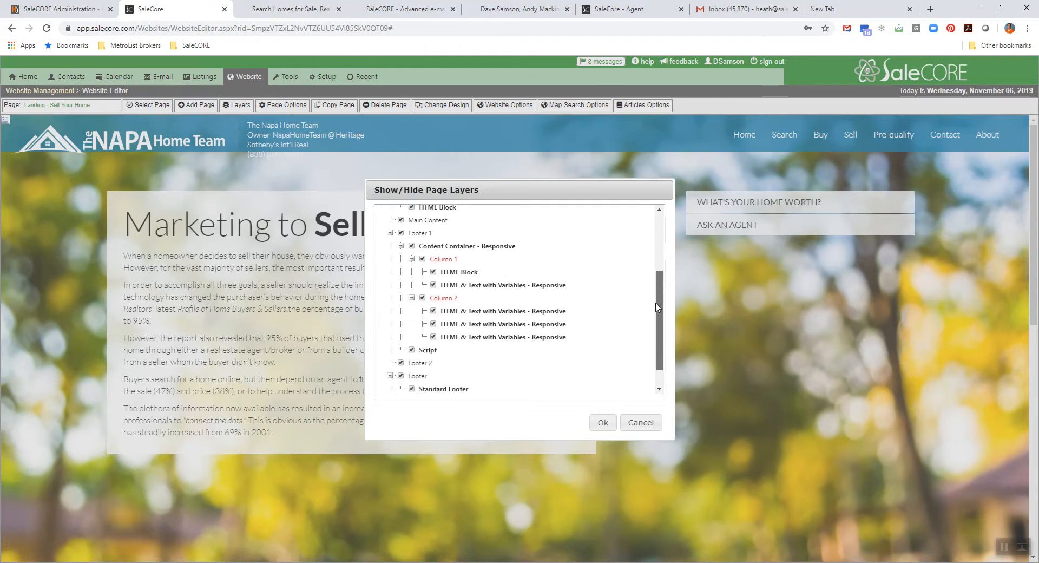
pyautogui.scroll(3, 619, 292)
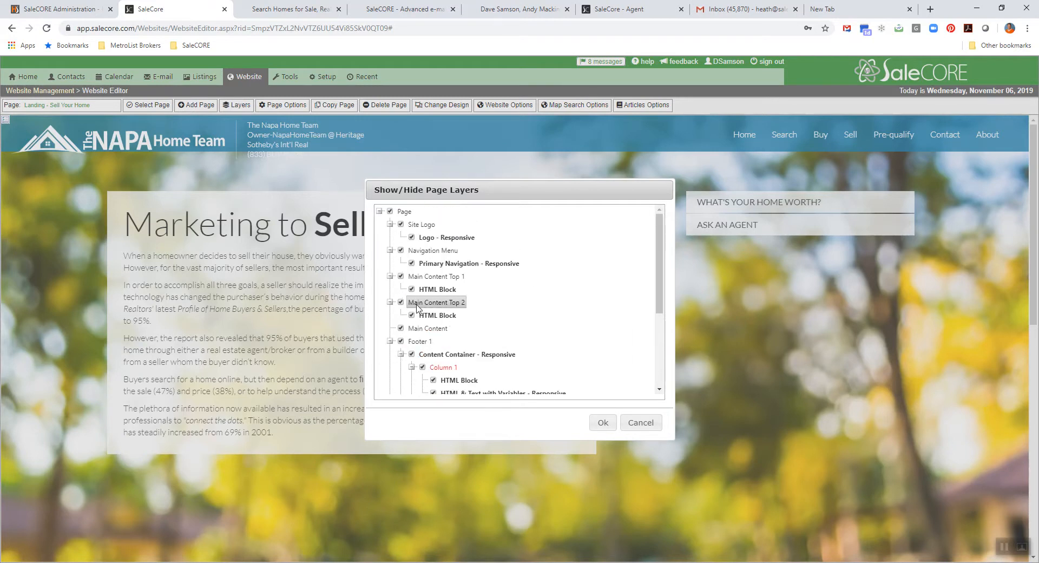
pyautogui.click(429, 318)
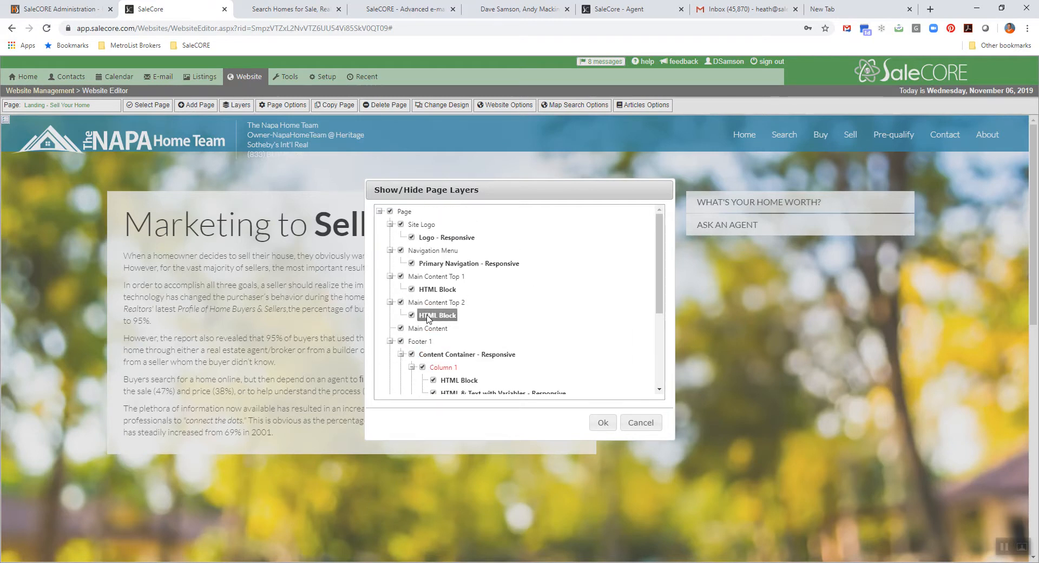
pyautogui.rightClick(428, 319)
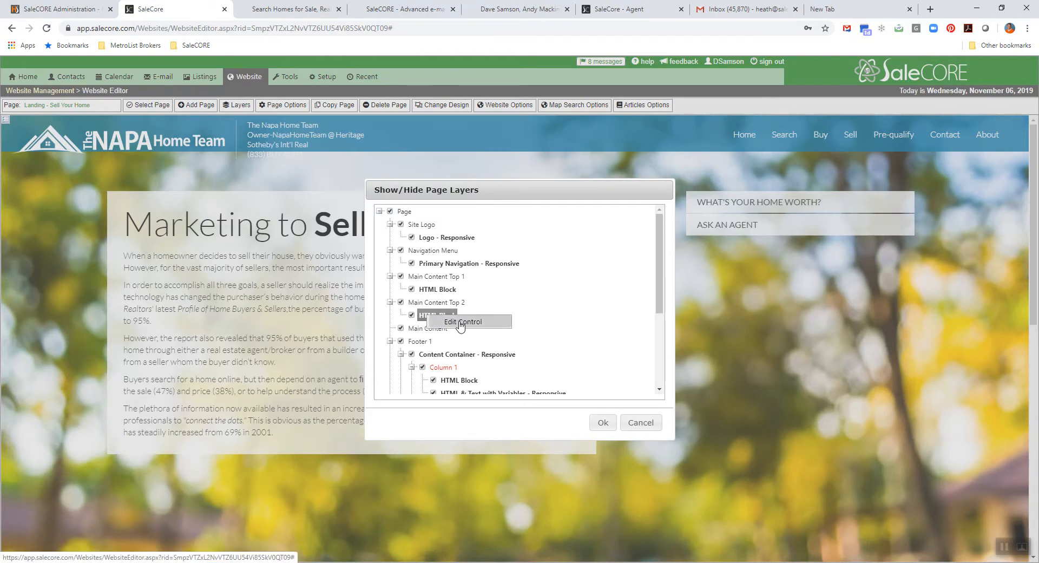
pyautogui.click(461, 323)
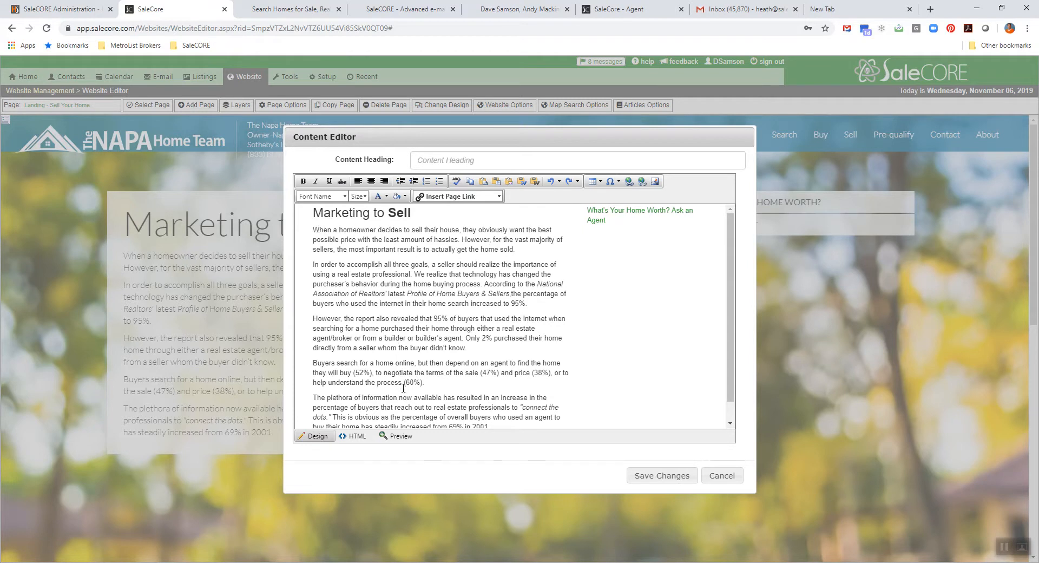
# - Change the year ending the last "Marketing to Sell" paragraph to 2012, save the content and close the page layers list
pyautogui.scroll(-2, 403, 387)
pyautogui.scroll(2, 406, 382)
pyautogui.scroll(-2, 410, 374)
pyautogui.scroll(2, 410, 374)
pyautogui.click(717, 475)
pyautogui.scroll(-1, 479, 358)
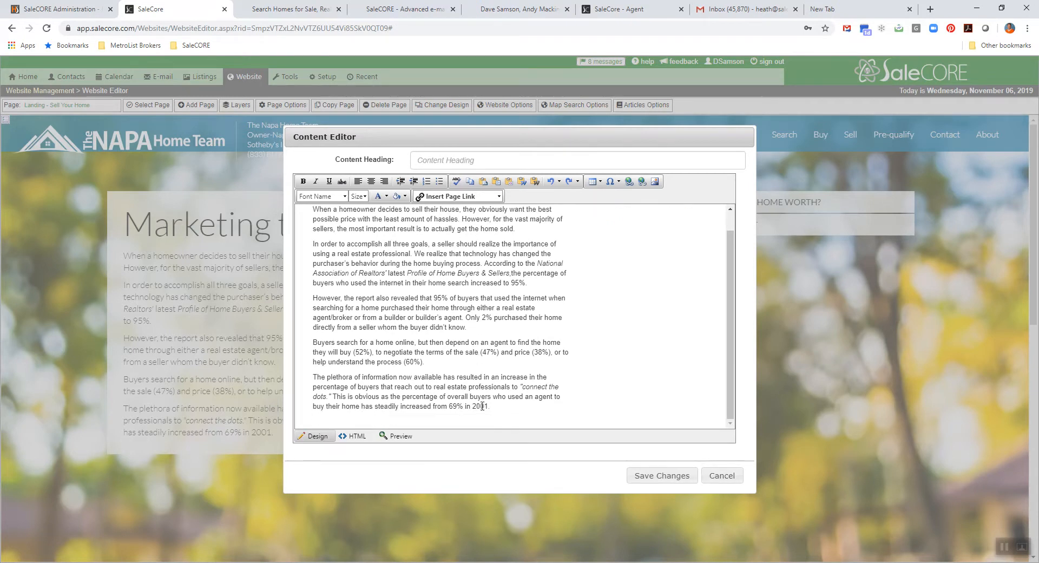
pyautogui.moveTo(486, 406); pyautogui.dragTo(492, 407)
pyautogui.moveTo(497, 407); pyautogui.dragTo(314, 212)
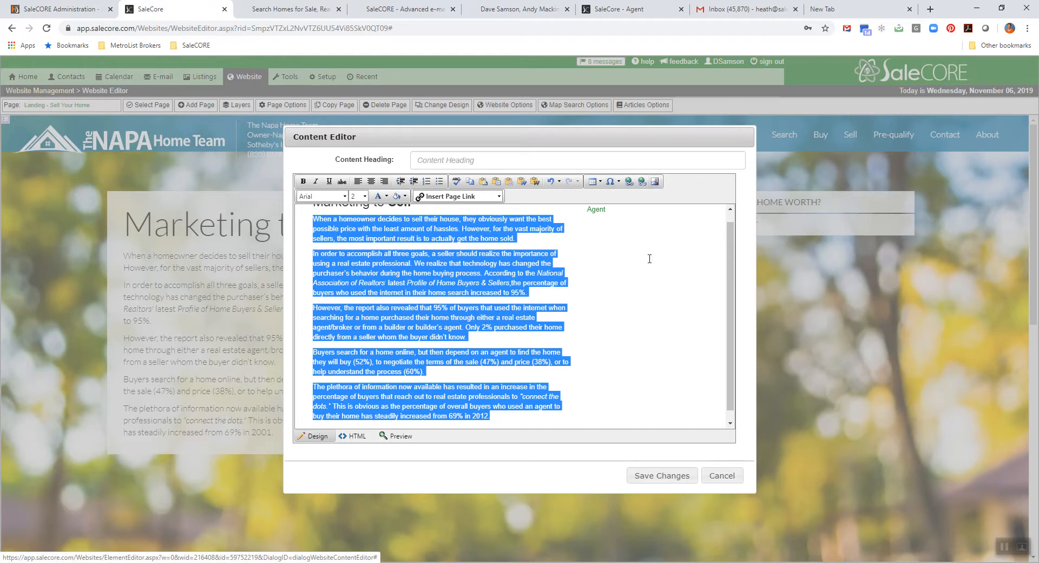
pyautogui.click(509, 292)
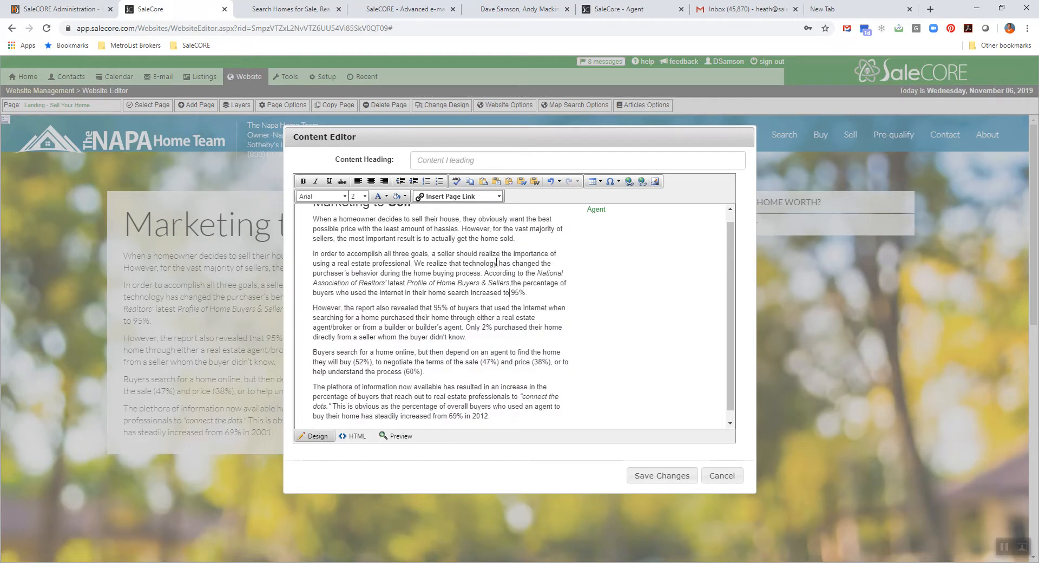
pyautogui.click(662, 476)
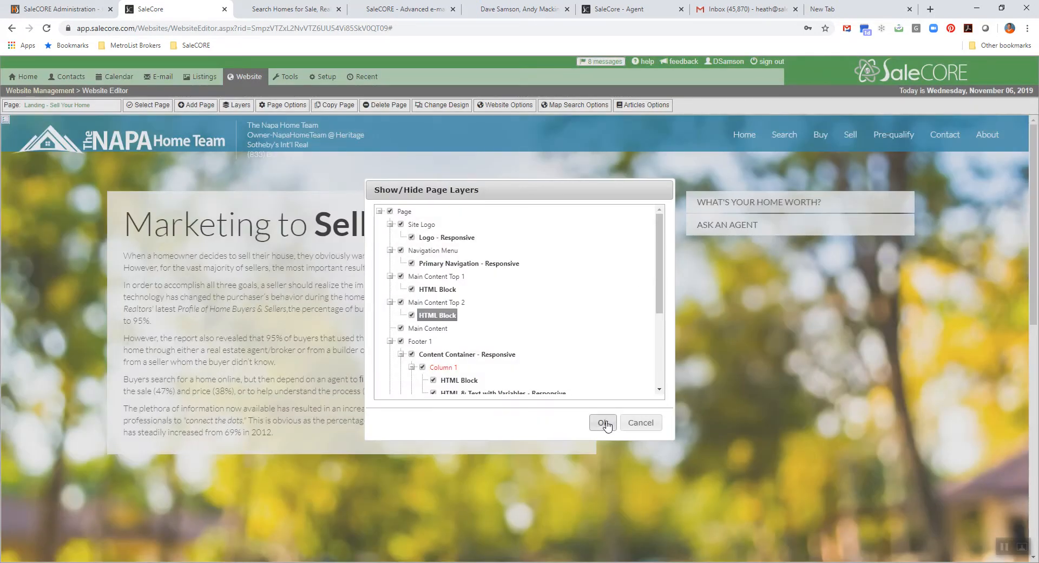
pyautogui.click(603, 422)
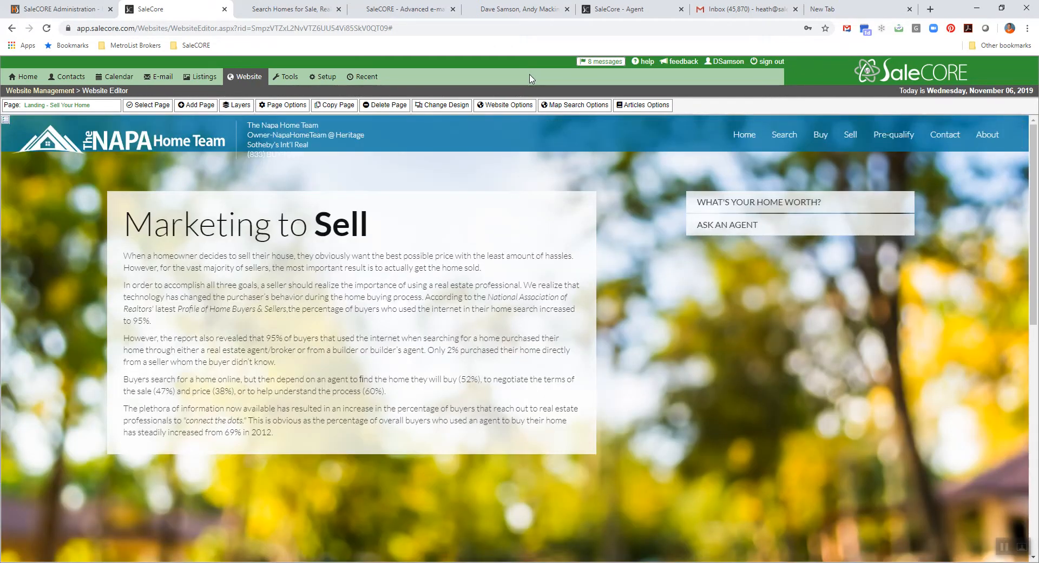
# - Open the website's map search options and set the default location to Napa (CA)
pyautogui.click(565, 109)
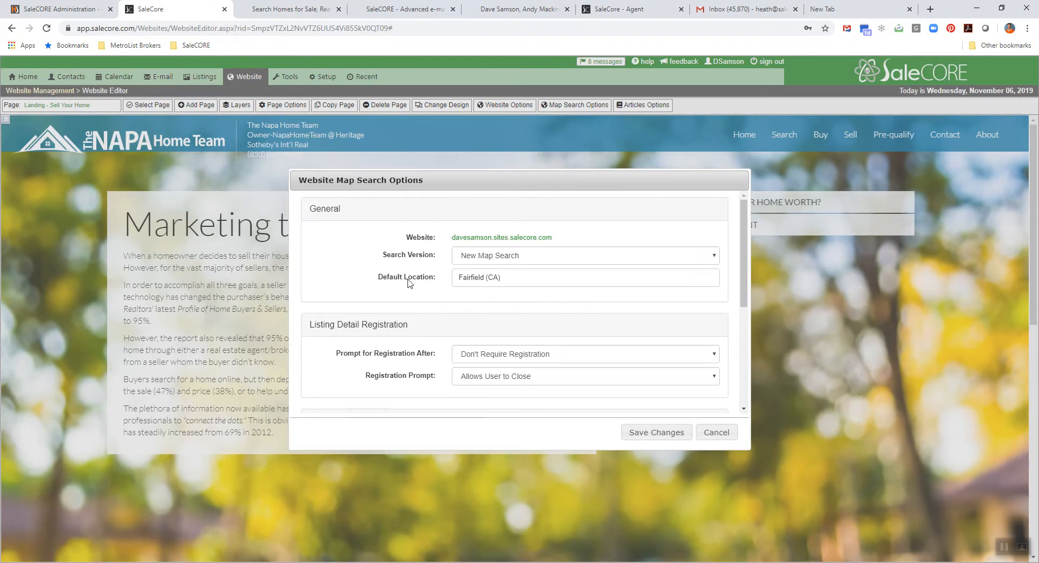
pyautogui.click(517, 279)
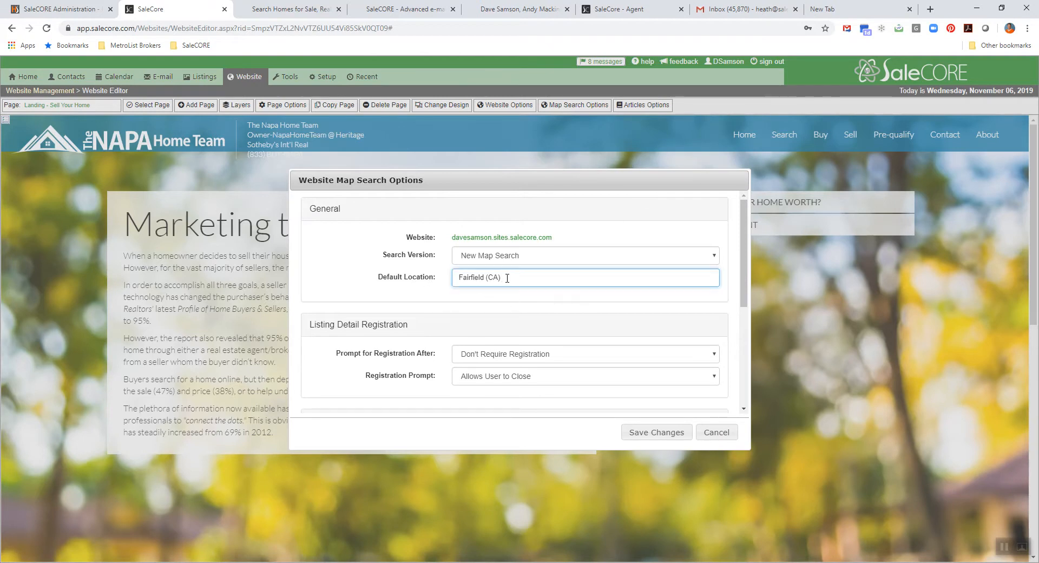
pyautogui.hotkey('ctrl', 'a')
pyautogui.press('BackSpace')
pyautogui.write('N')
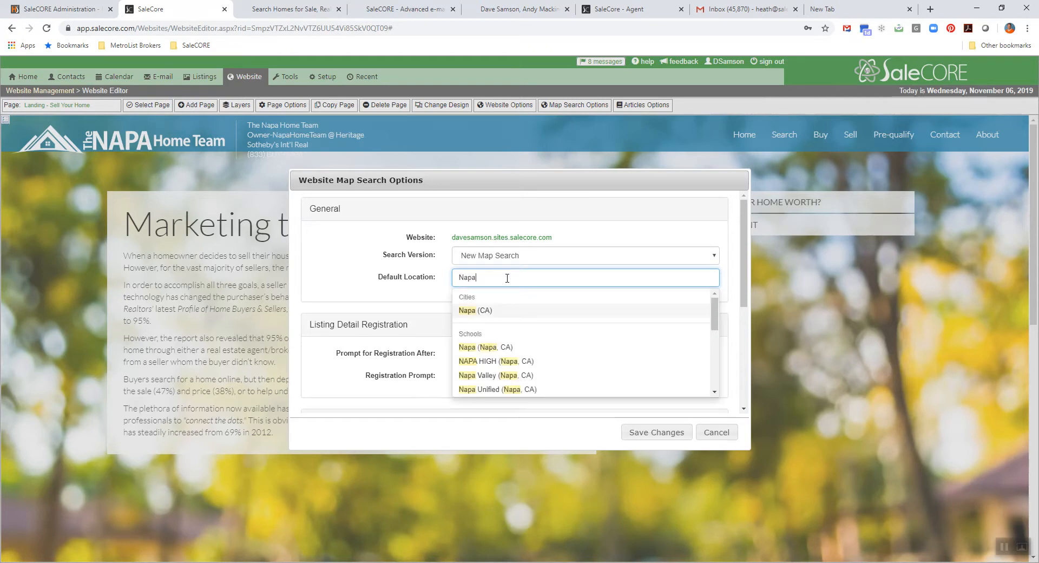
pyautogui.click(474, 312)
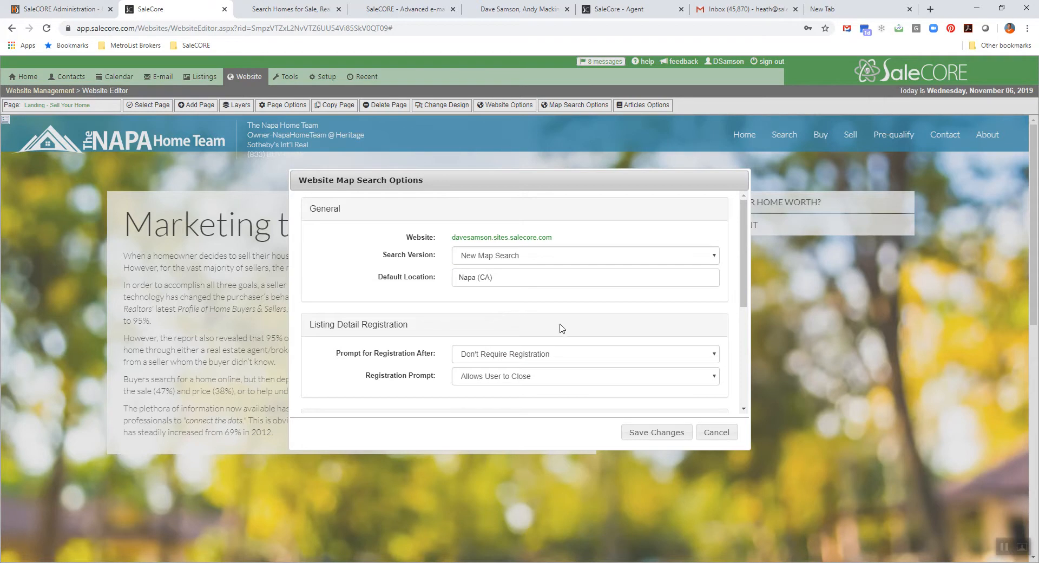
# - Set listing detail registration to prompt after 2 Property Views with the Forces Registration option
pyautogui.scroll(-2, 574, 315)
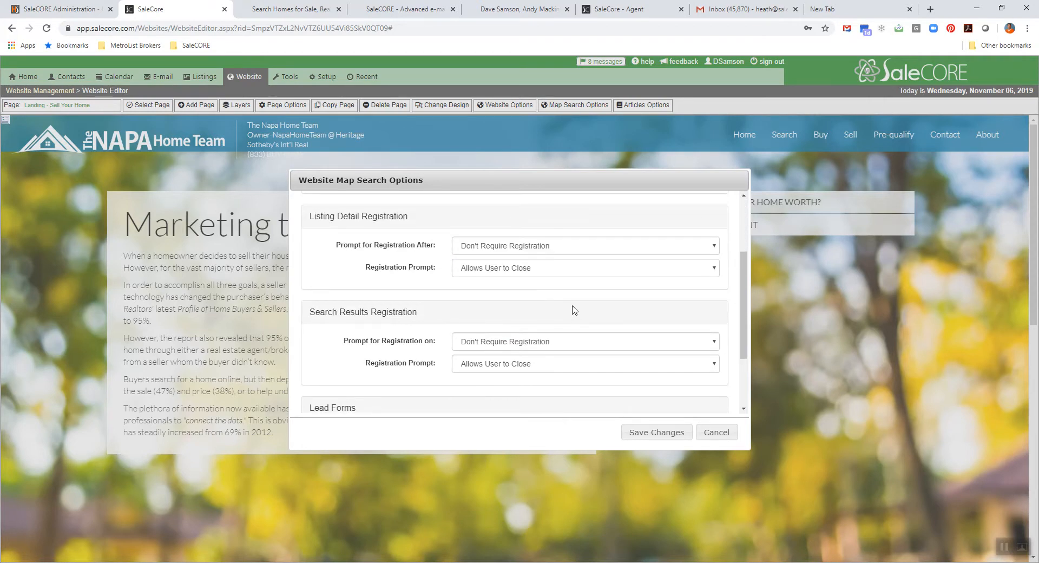
pyautogui.click(520, 249)
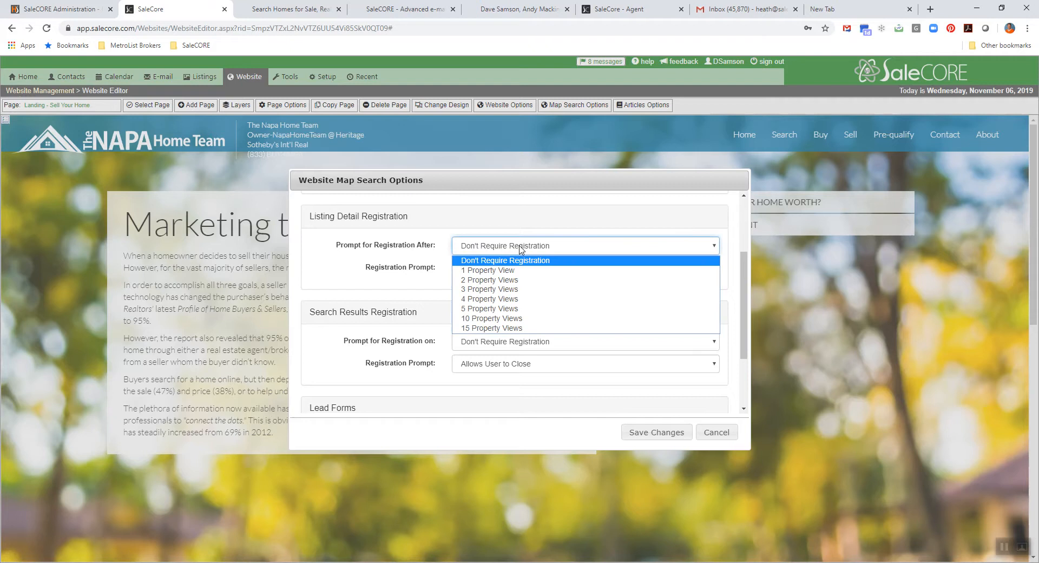
pyautogui.click(508, 280)
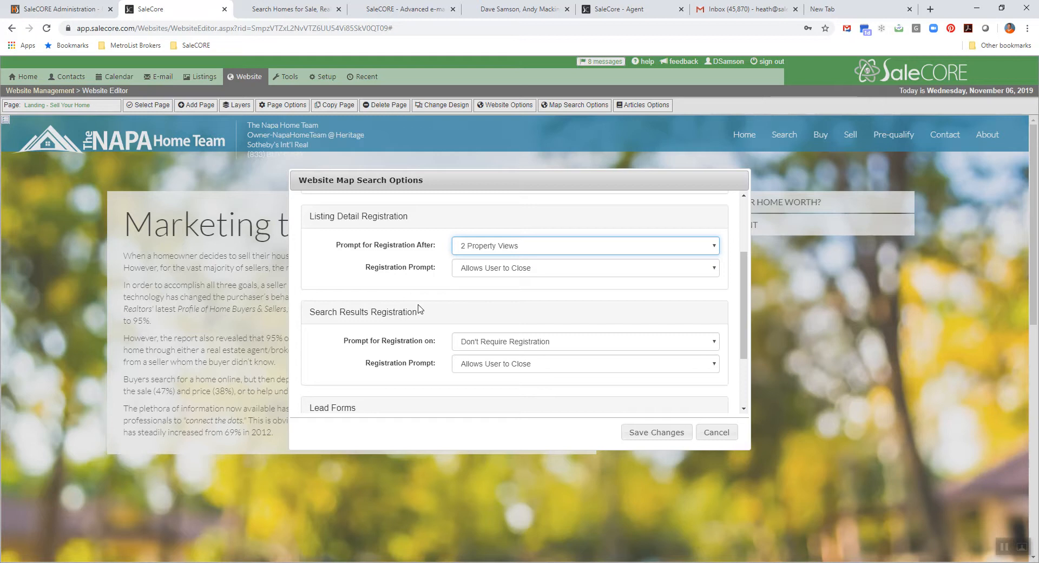
pyautogui.click(505, 274)
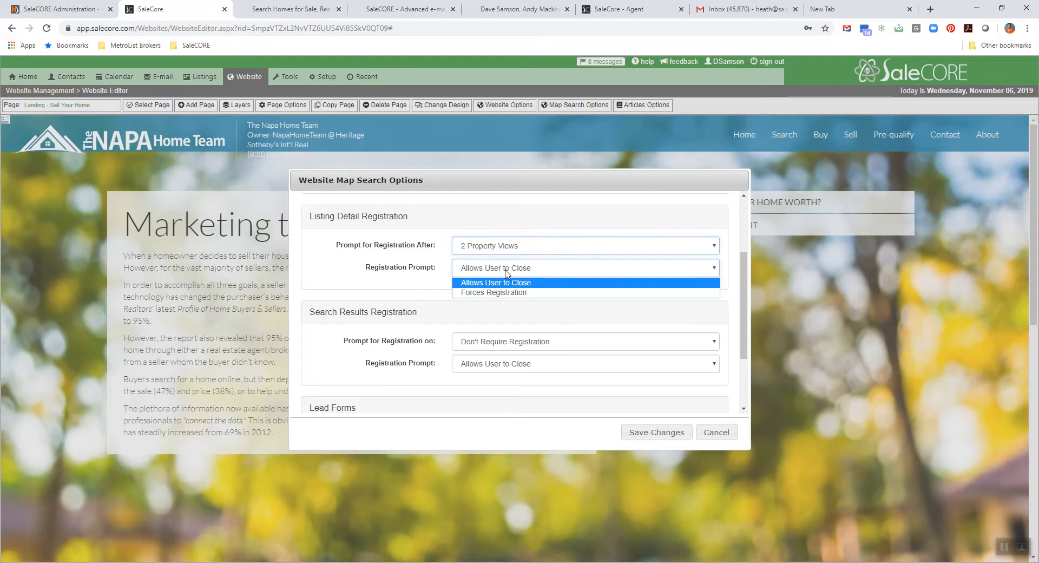
pyautogui.click(485, 294)
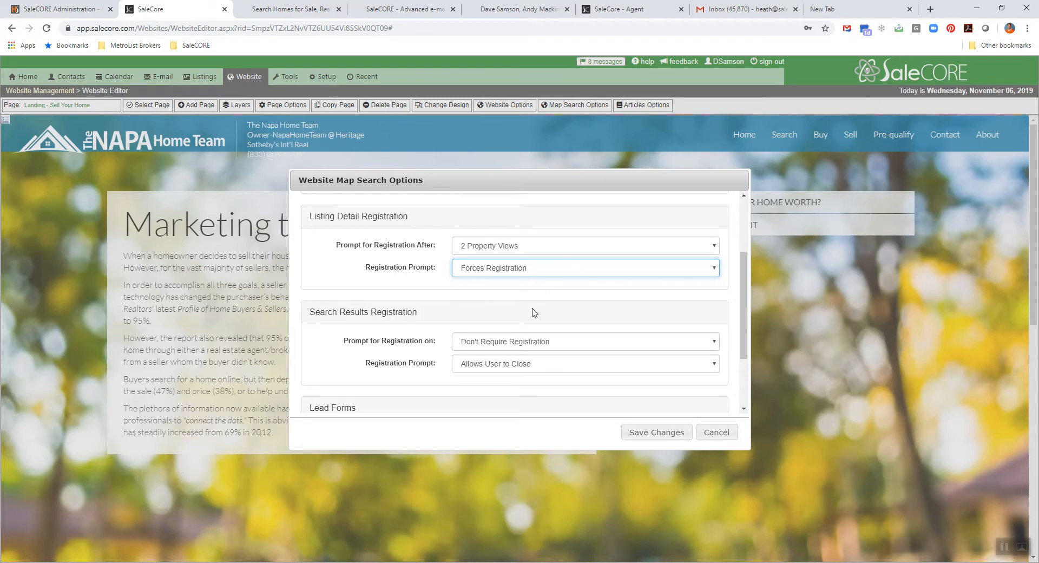
# - Enter the agent's lead notification e-mail for the lead forms and save the map search options
pyautogui.scroll(-2, 587, 345)
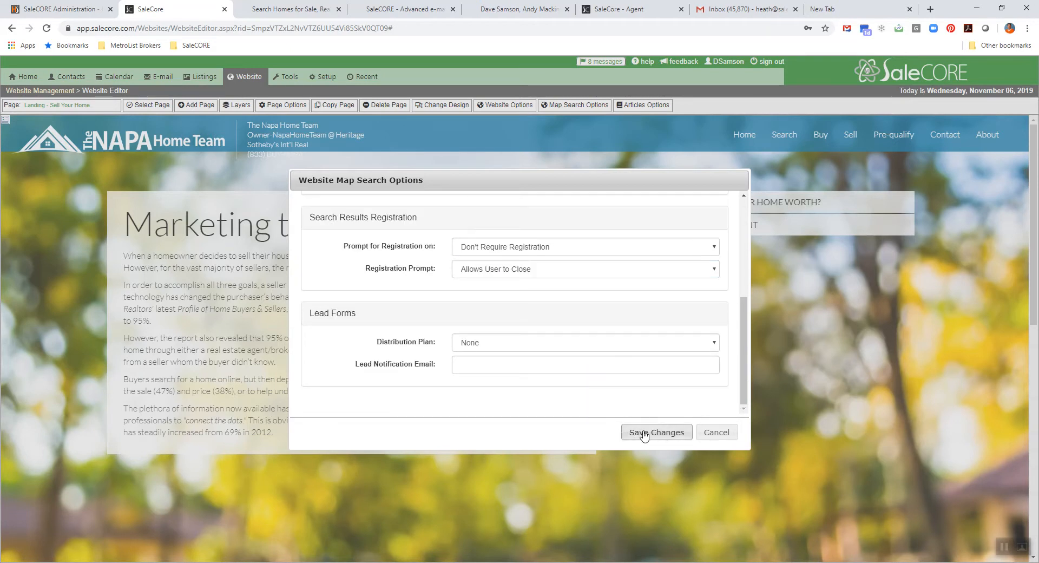
pyautogui.click(467, 372)
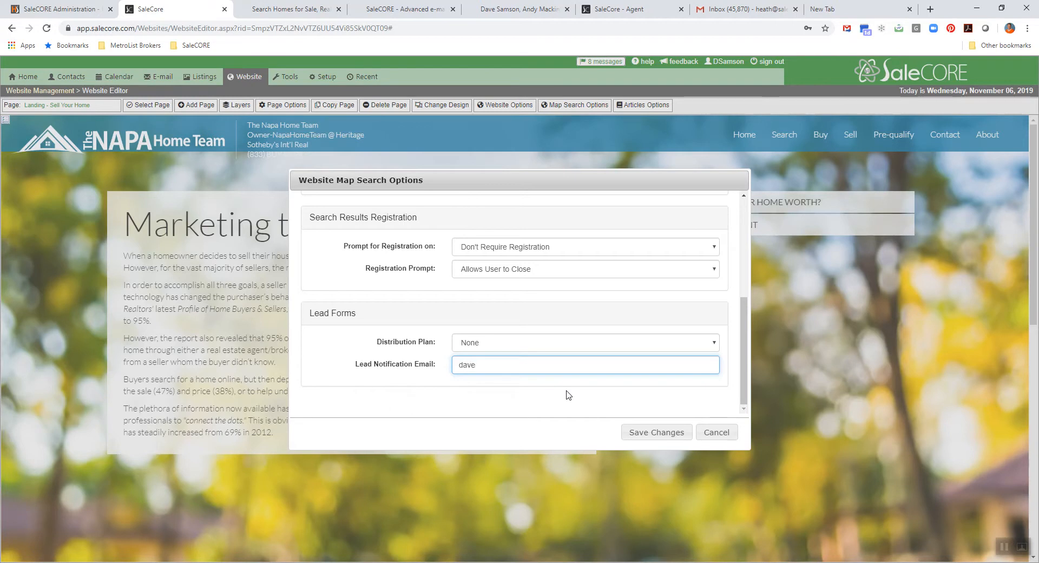
pyautogui.click(663, 433)
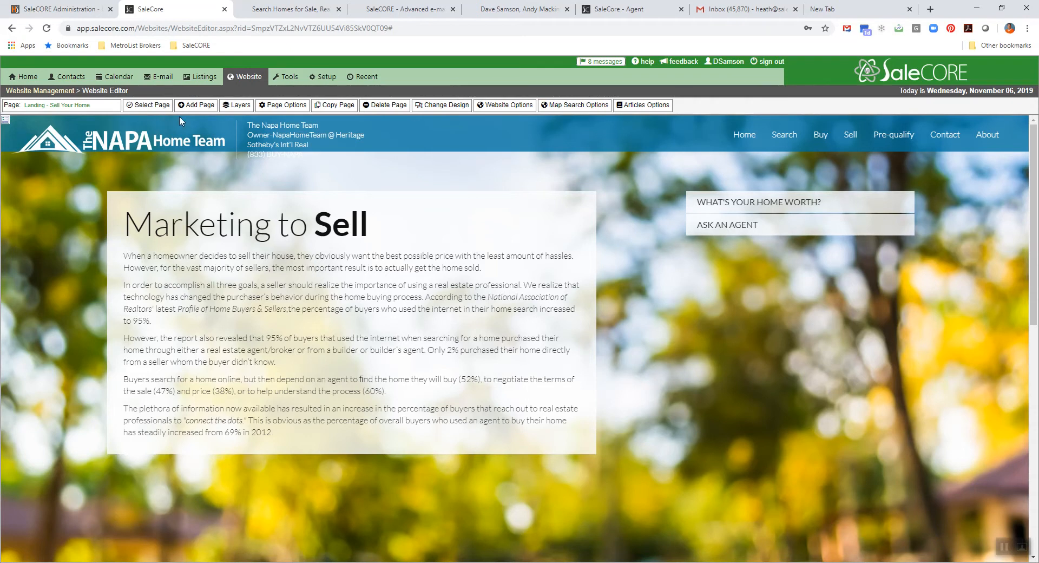
# - Load the website's Home page in the editor to look it over
pyautogui.click(149, 108)
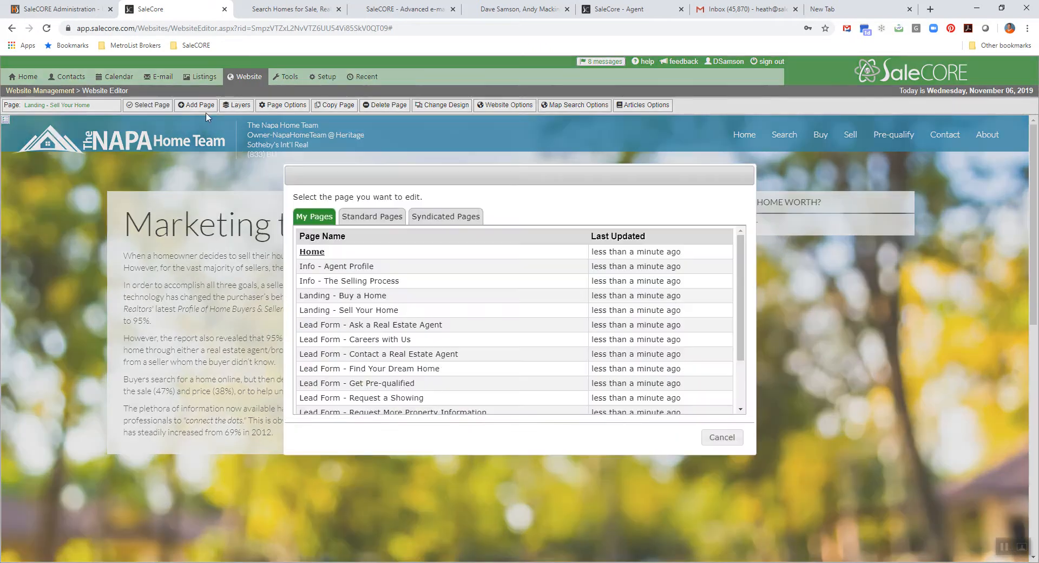
pyautogui.click(313, 252)
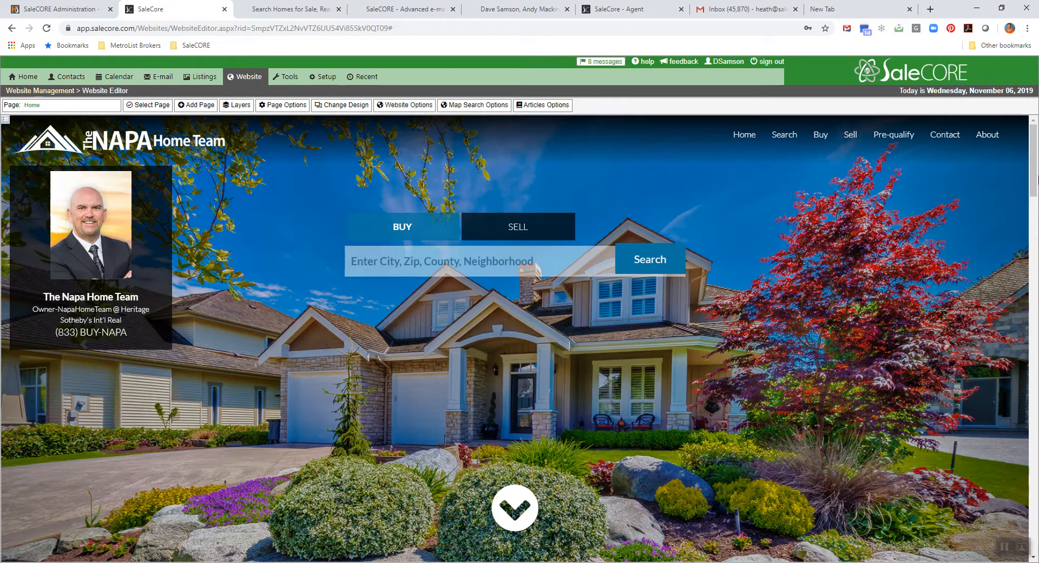
pyautogui.moveTo(1036, 128)
pyautogui.mouseDown()
pyautogui.moveTo(1038, 238)
pyautogui.moveTo(1037, 125)
pyautogui.mouseUp()
# - Return to Website Management and publish the new agent website's draft revision
pyautogui.click(259, 77)
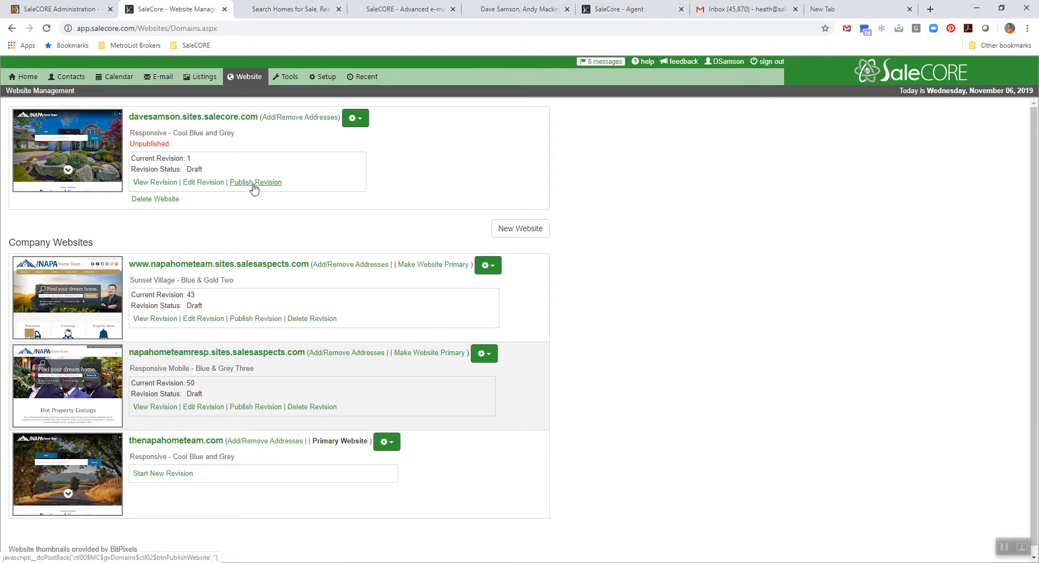
pyautogui.click(252, 183)
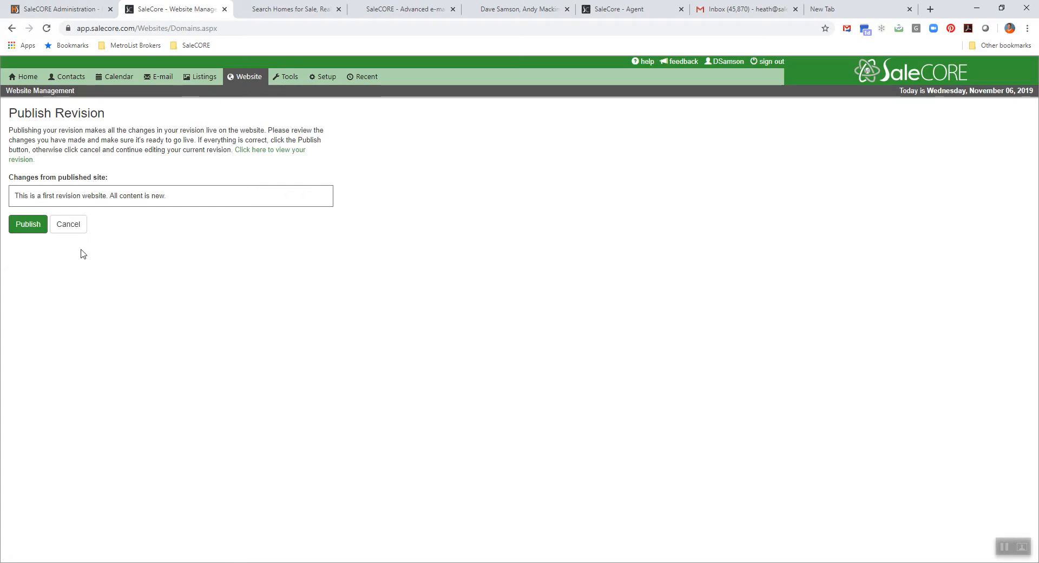
pyautogui.click(29, 225)
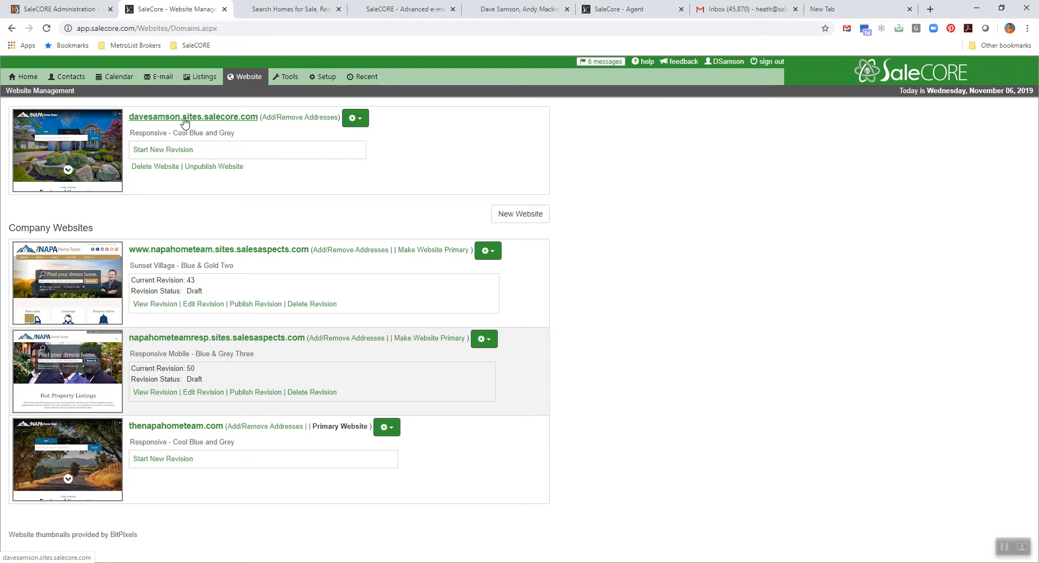
# - Open the published agent website, go to its property search and view the photos of the first Napa listing
pyautogui.click(184, 122)
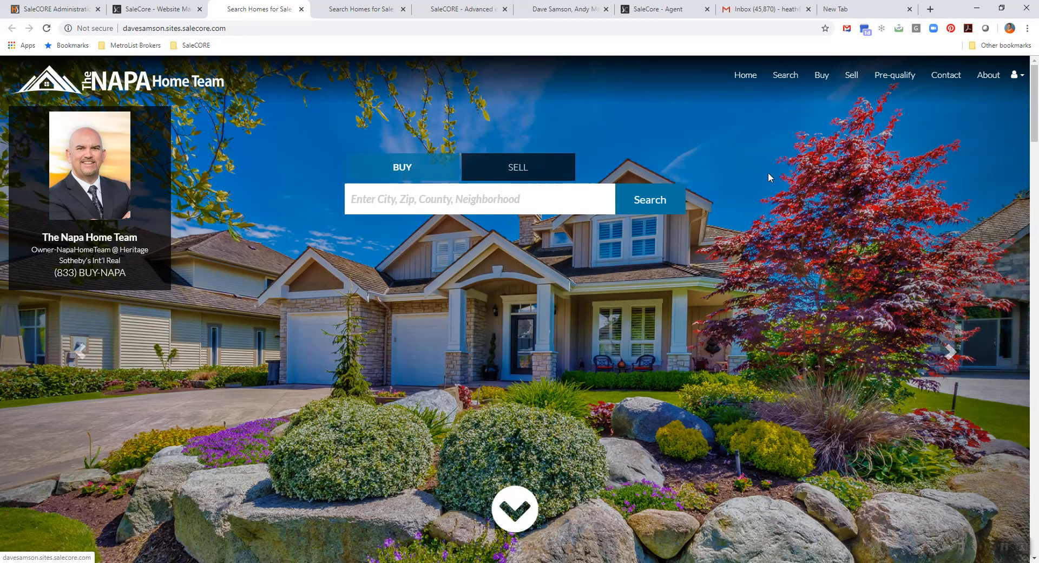
pyautogui.click(787, 82)
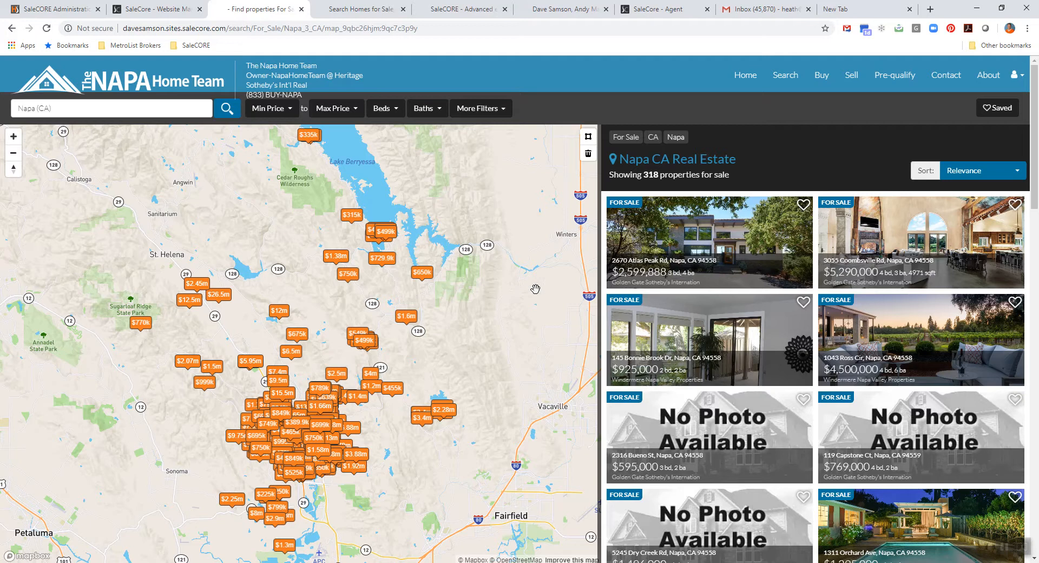
pyautogui.click(678, 248)
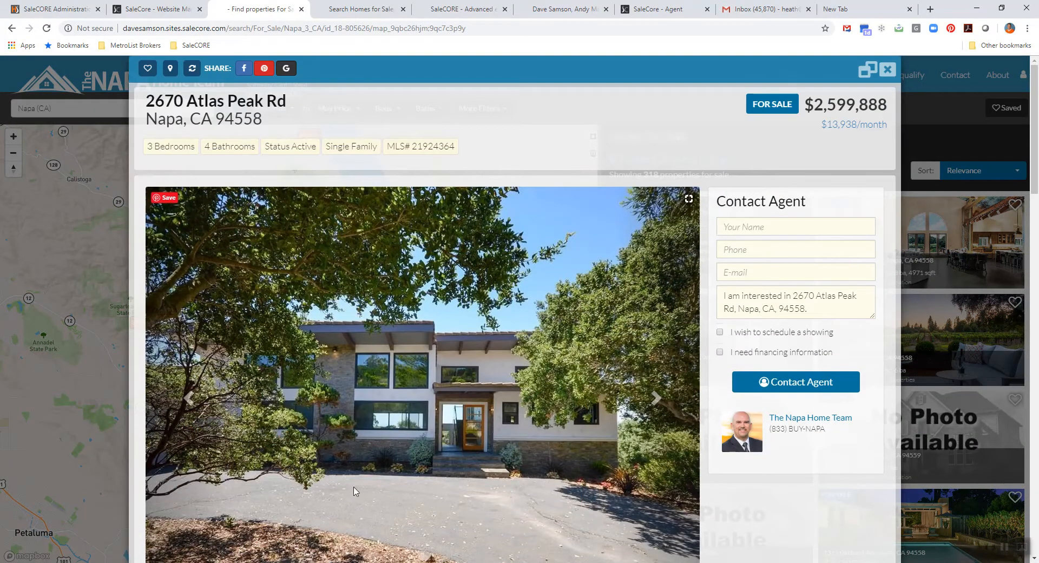
pyautogui.click(654, 399)
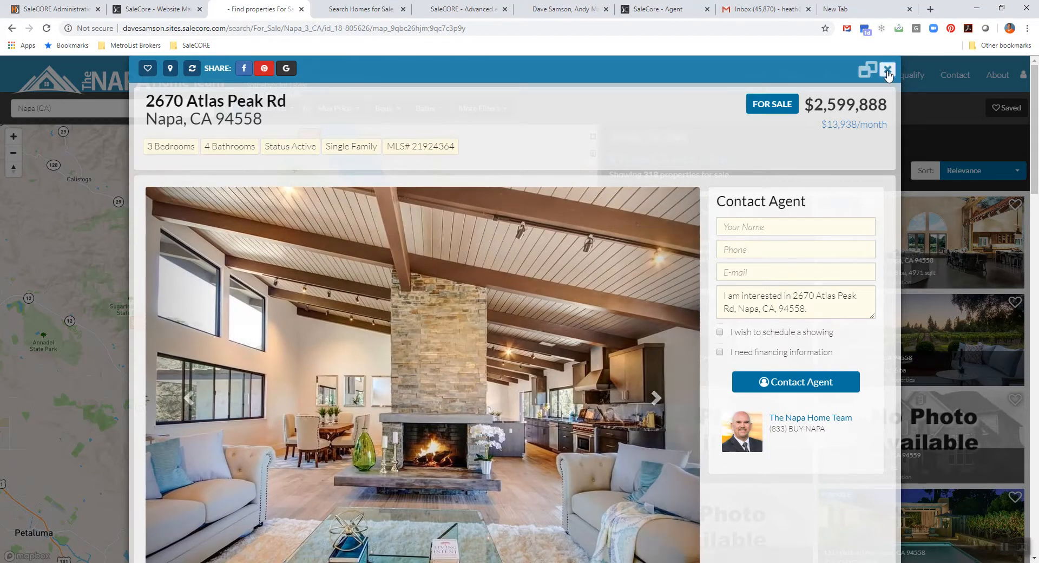
# - Close the first listing and open the $4,500,000 Napa listing to check the registration form
pyautogui.click(883, 70)
pyautogui.click(908, 323)
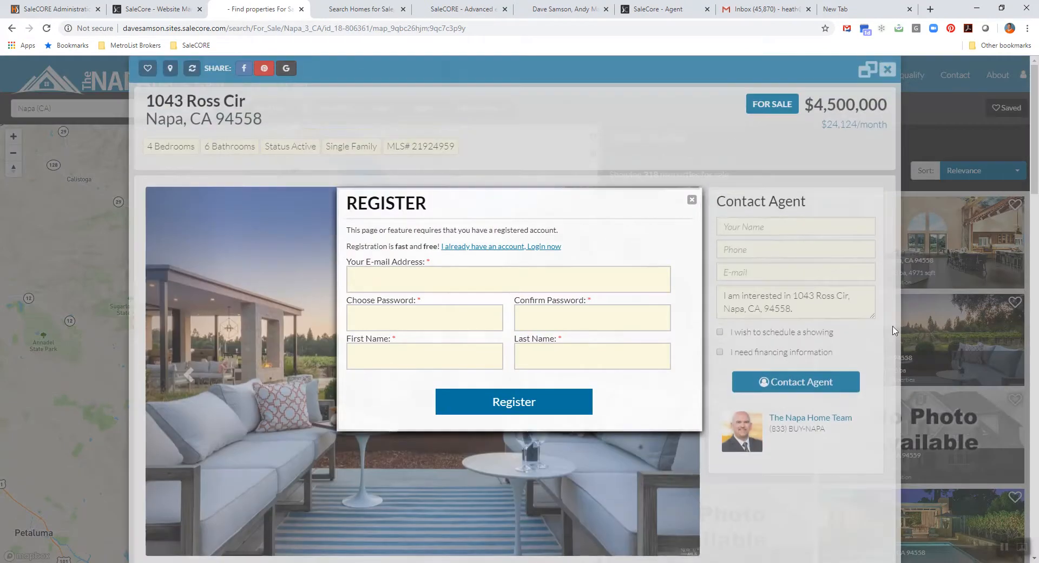
pyautogui.click(378, 347)
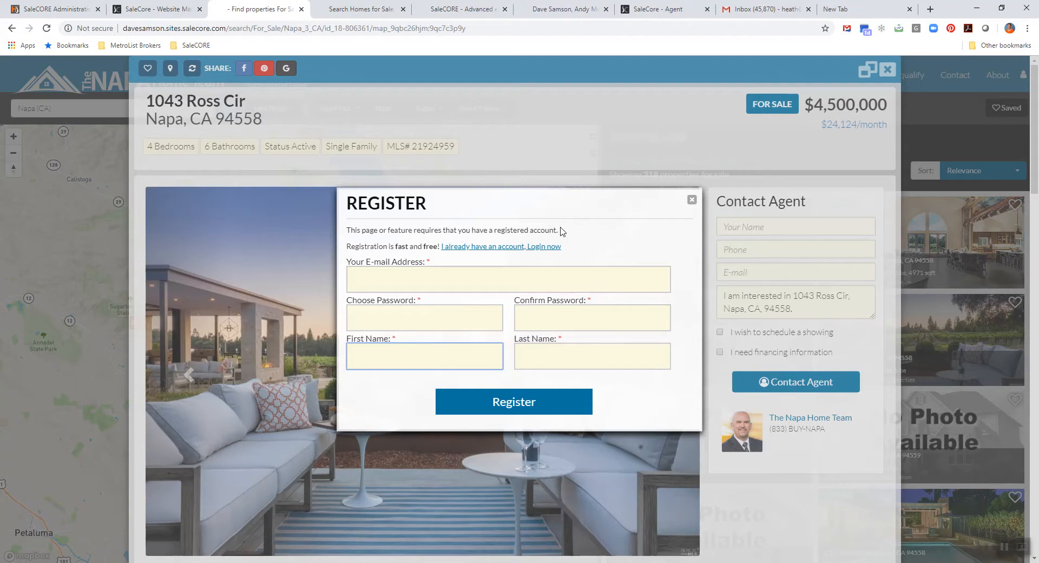